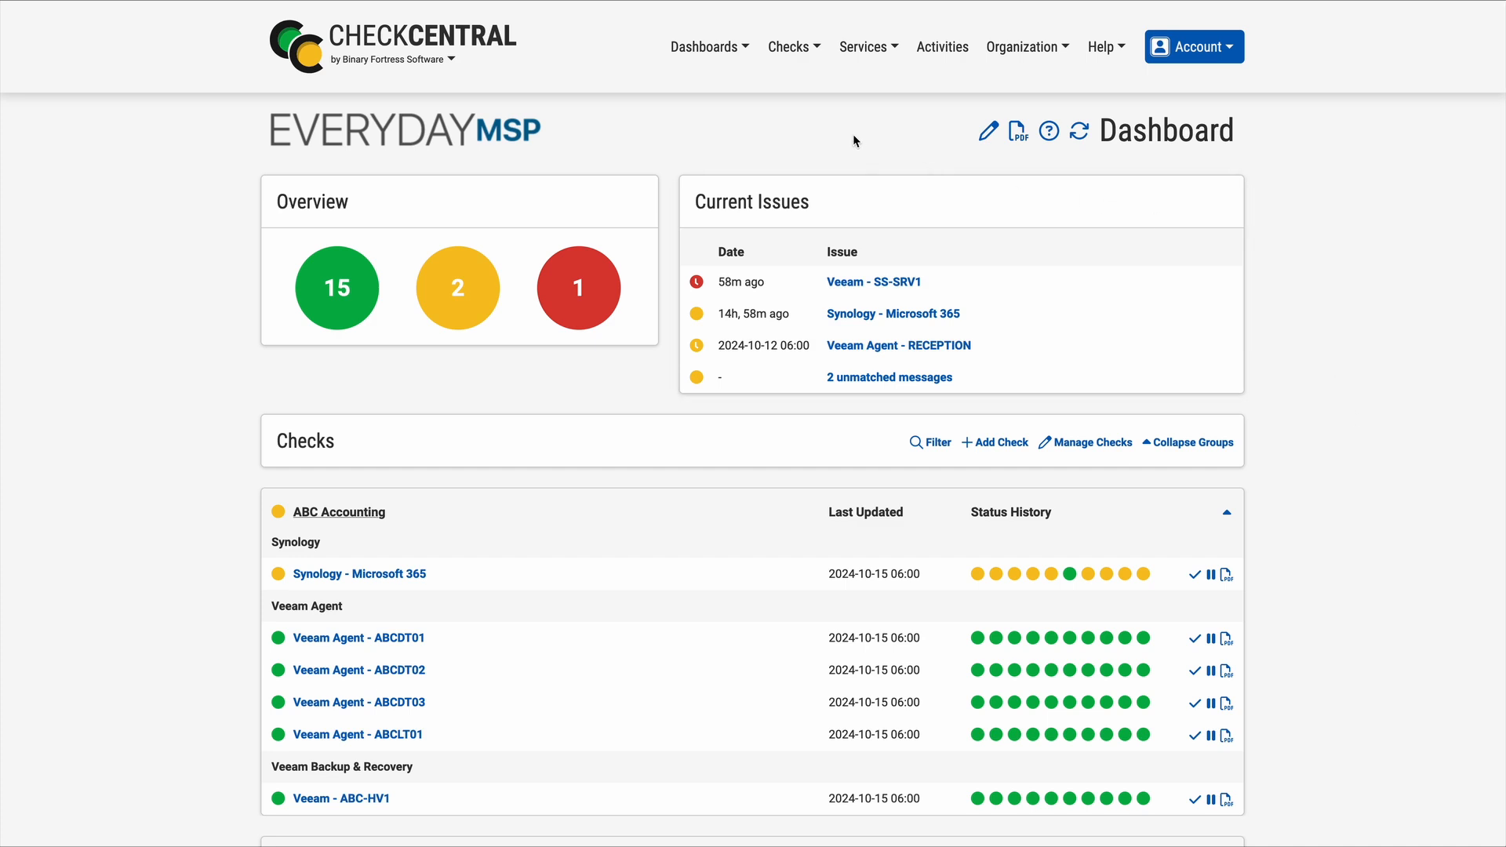
- Start a new direct integration for Cove Data Protection
left_click(862, 48)
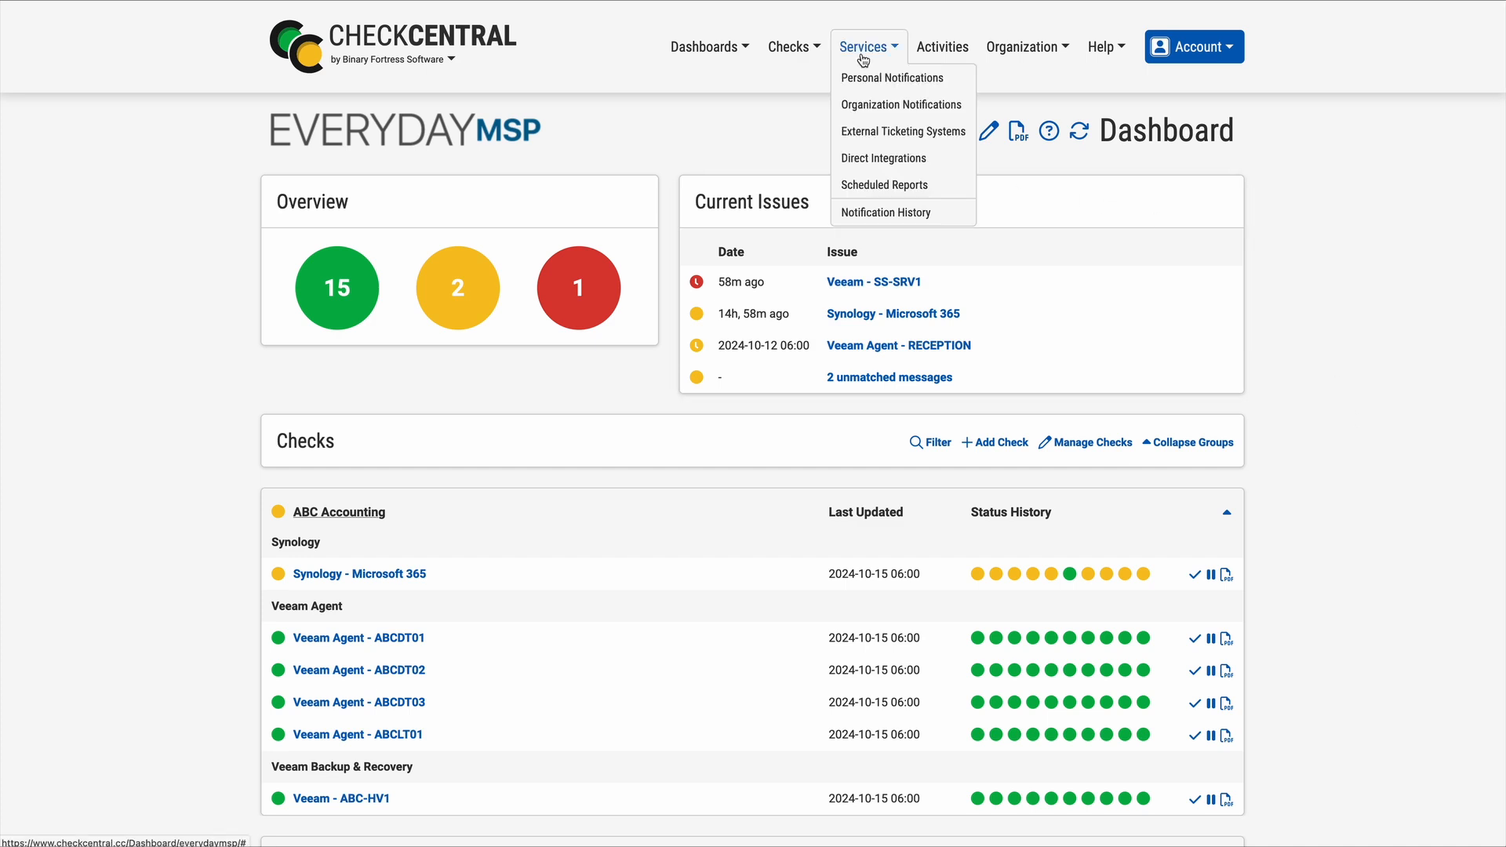
left_click(884, 159)
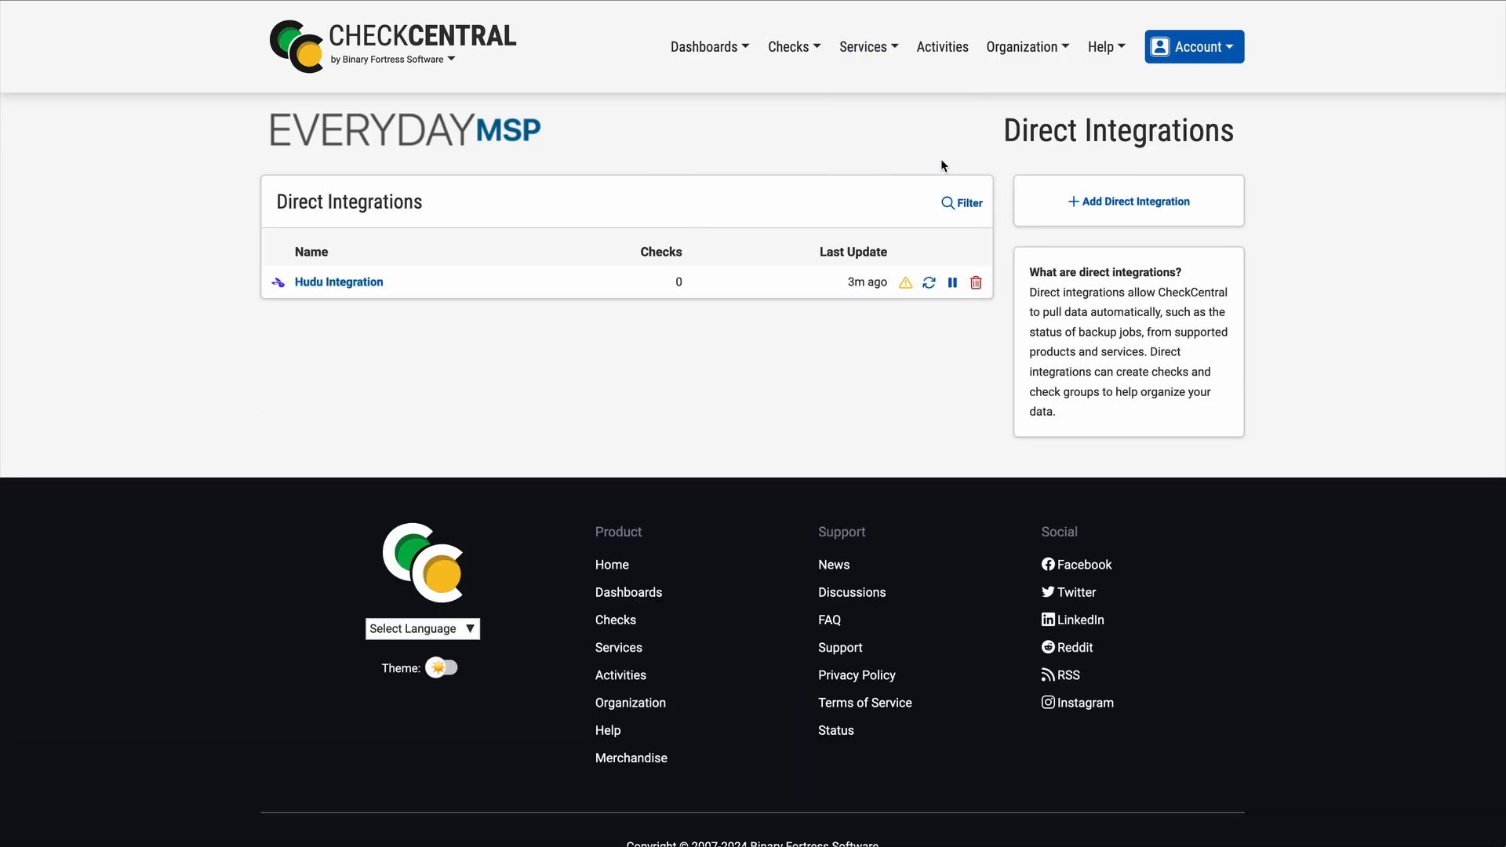
left_click(1141, 204)
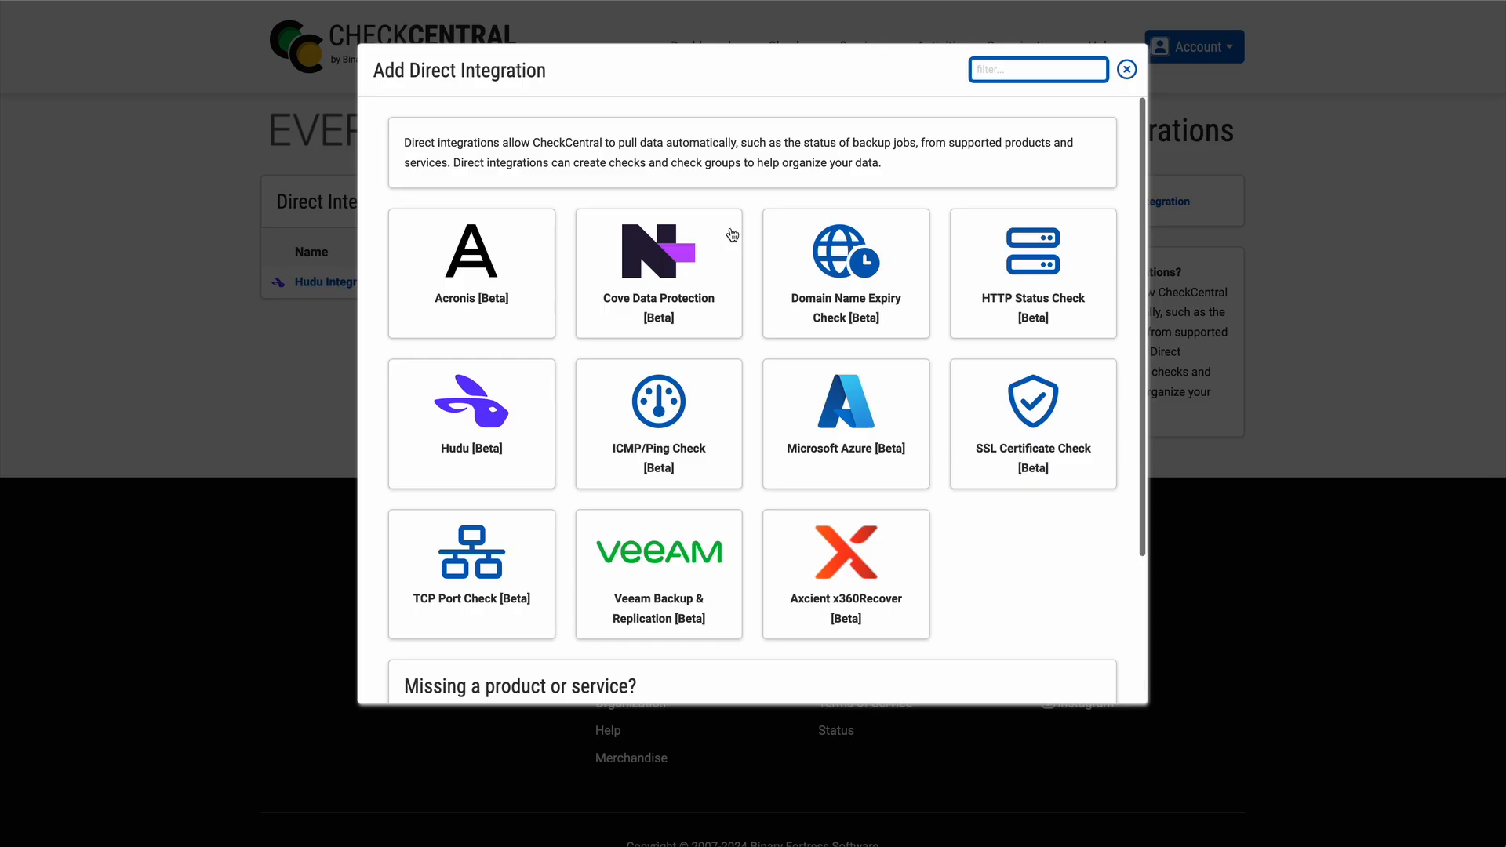
left_click(706, 298)
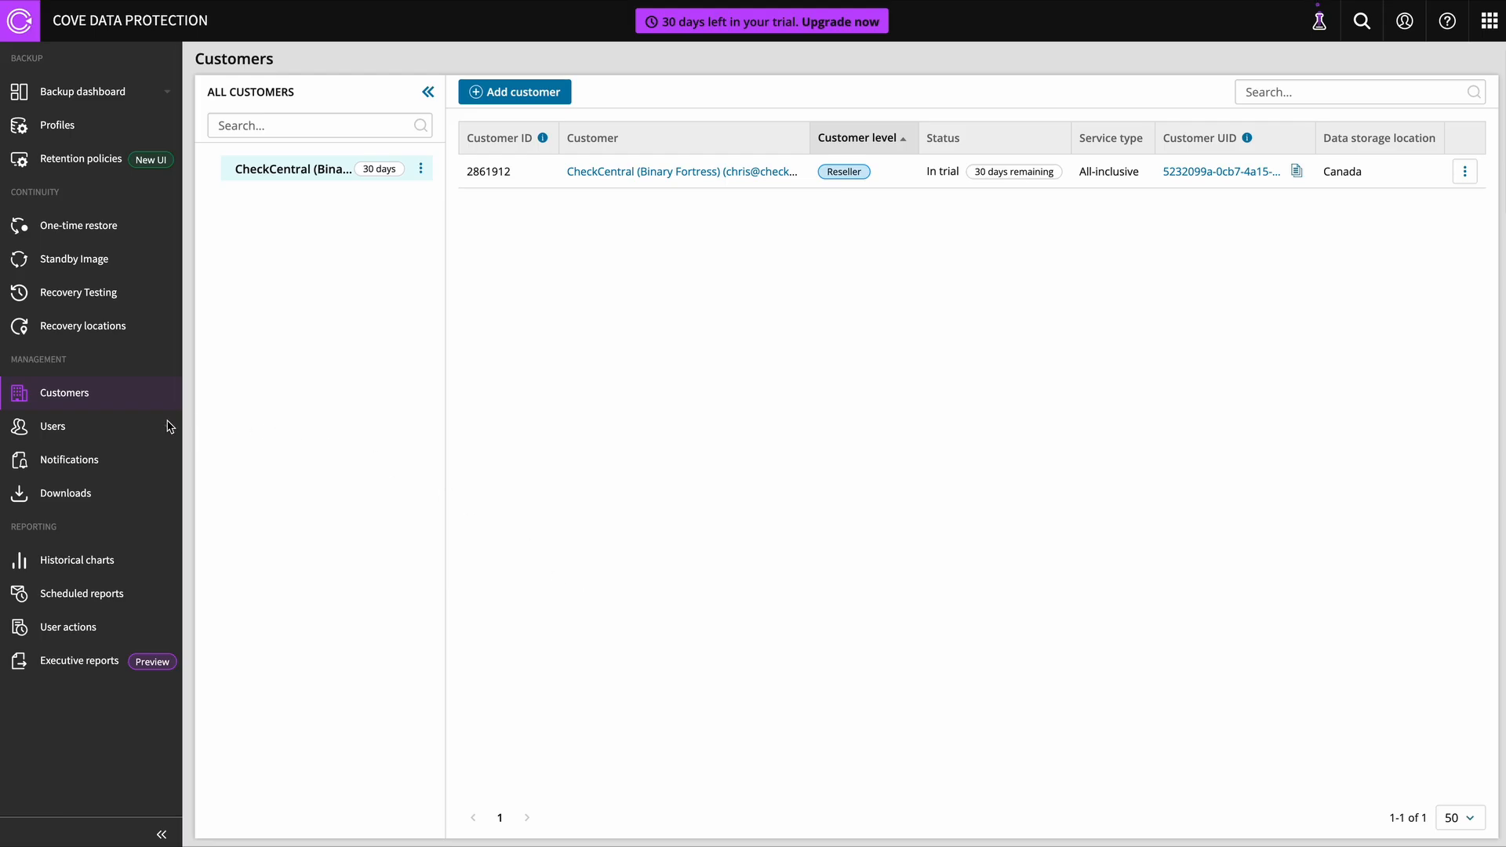
- In the Cove Data Protection console, start adding an API user and copy the CheckCentral (Binary Fortress) customer name to the clipboard
left_click(136, 429)
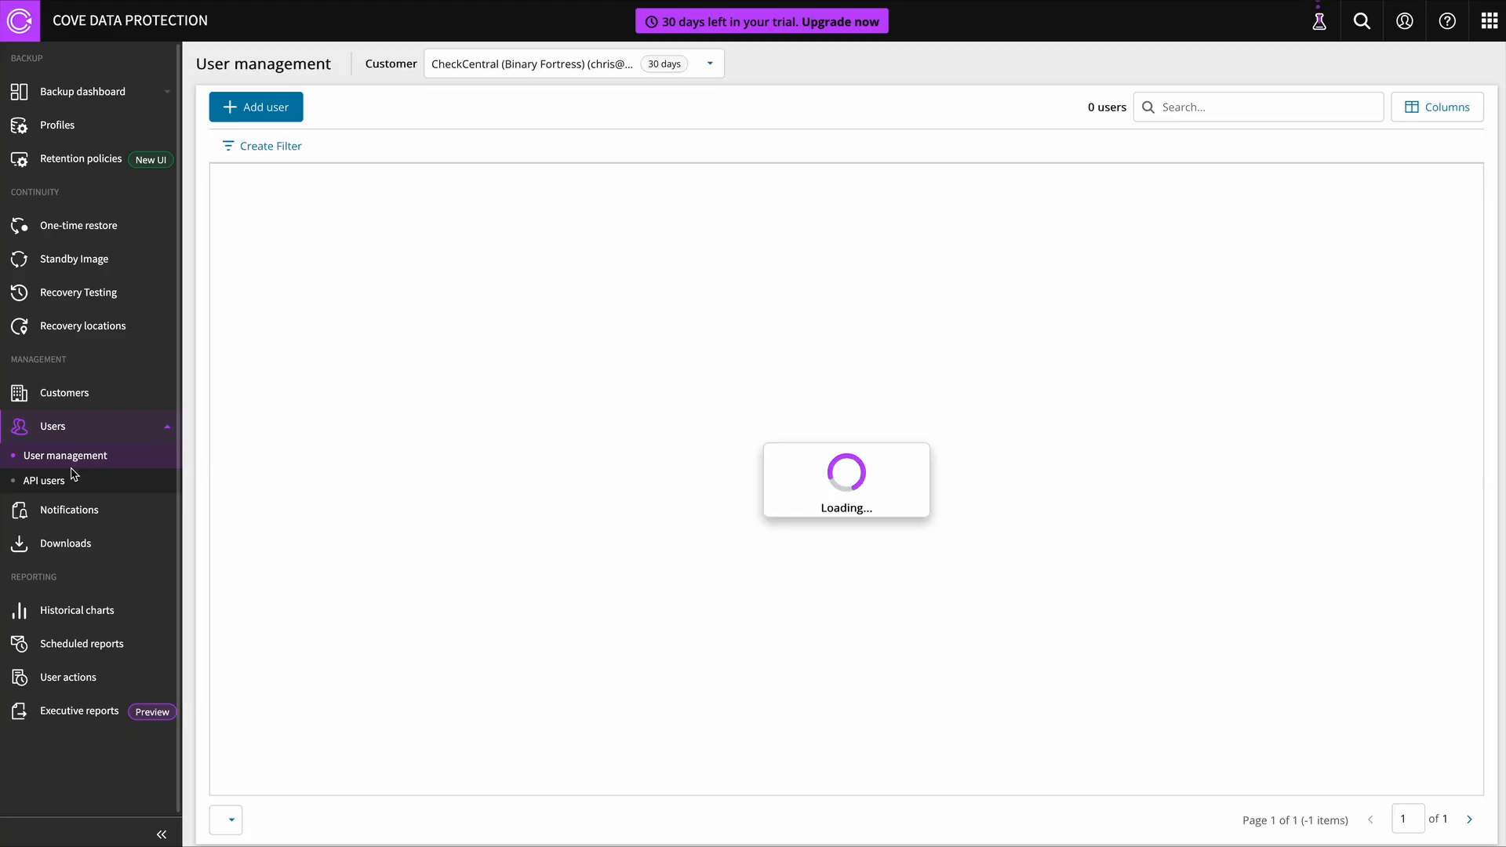
left_click(50, 483)
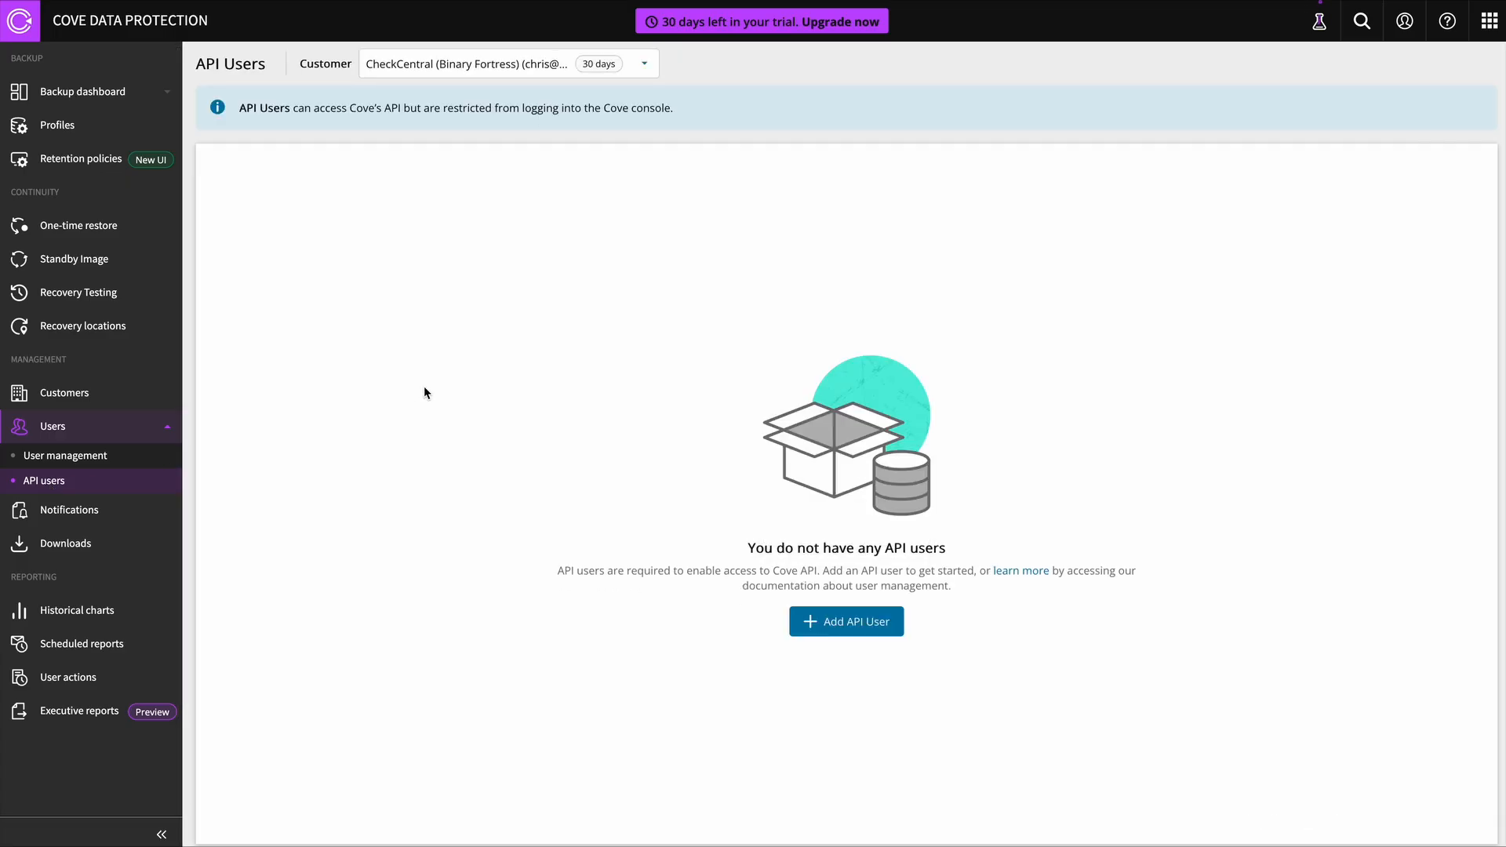
left_click(877, 622)
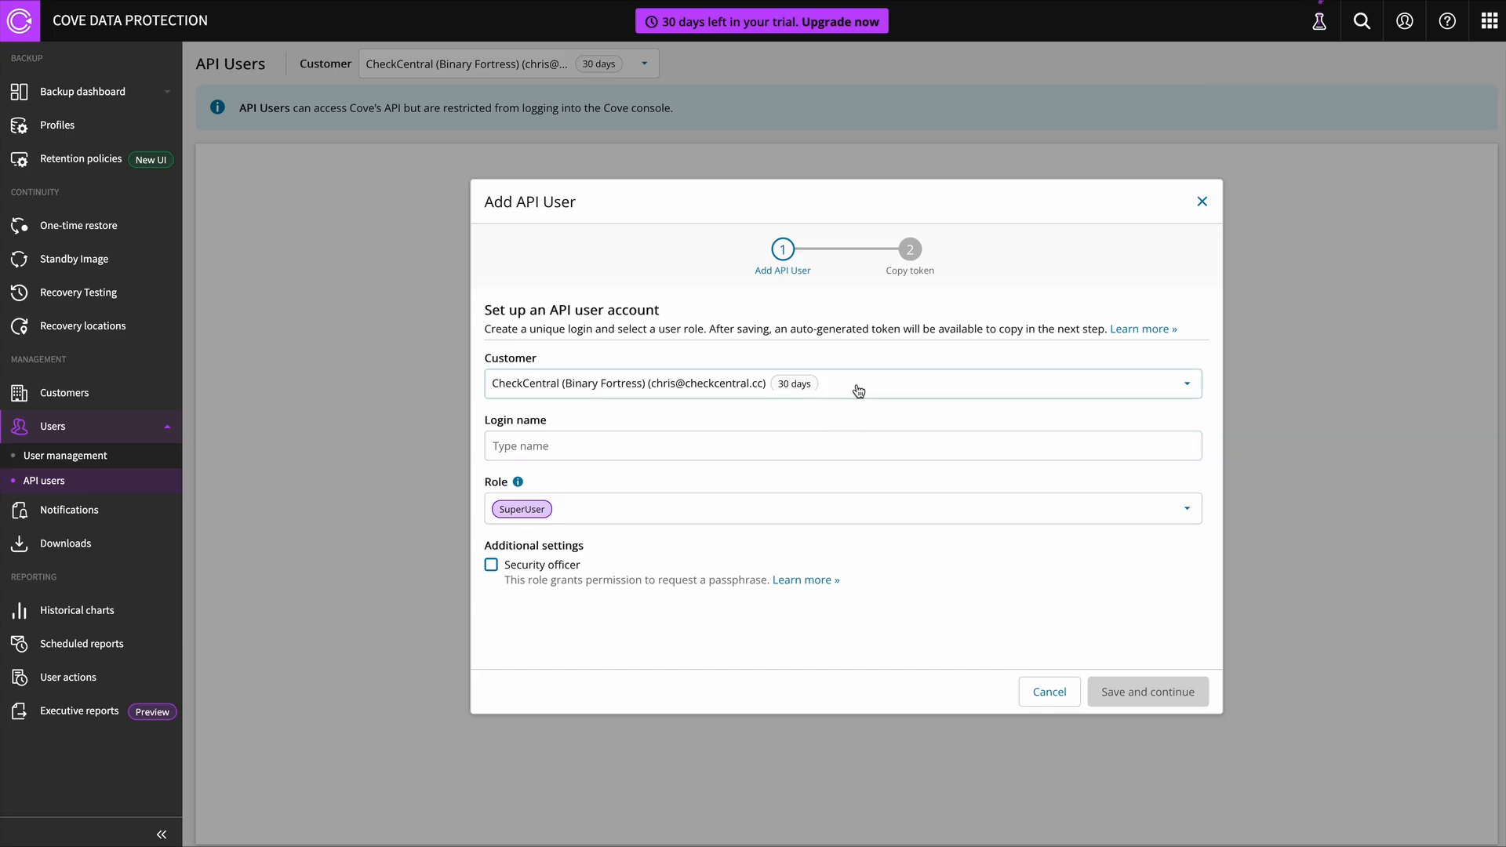
left_click(858, 389)
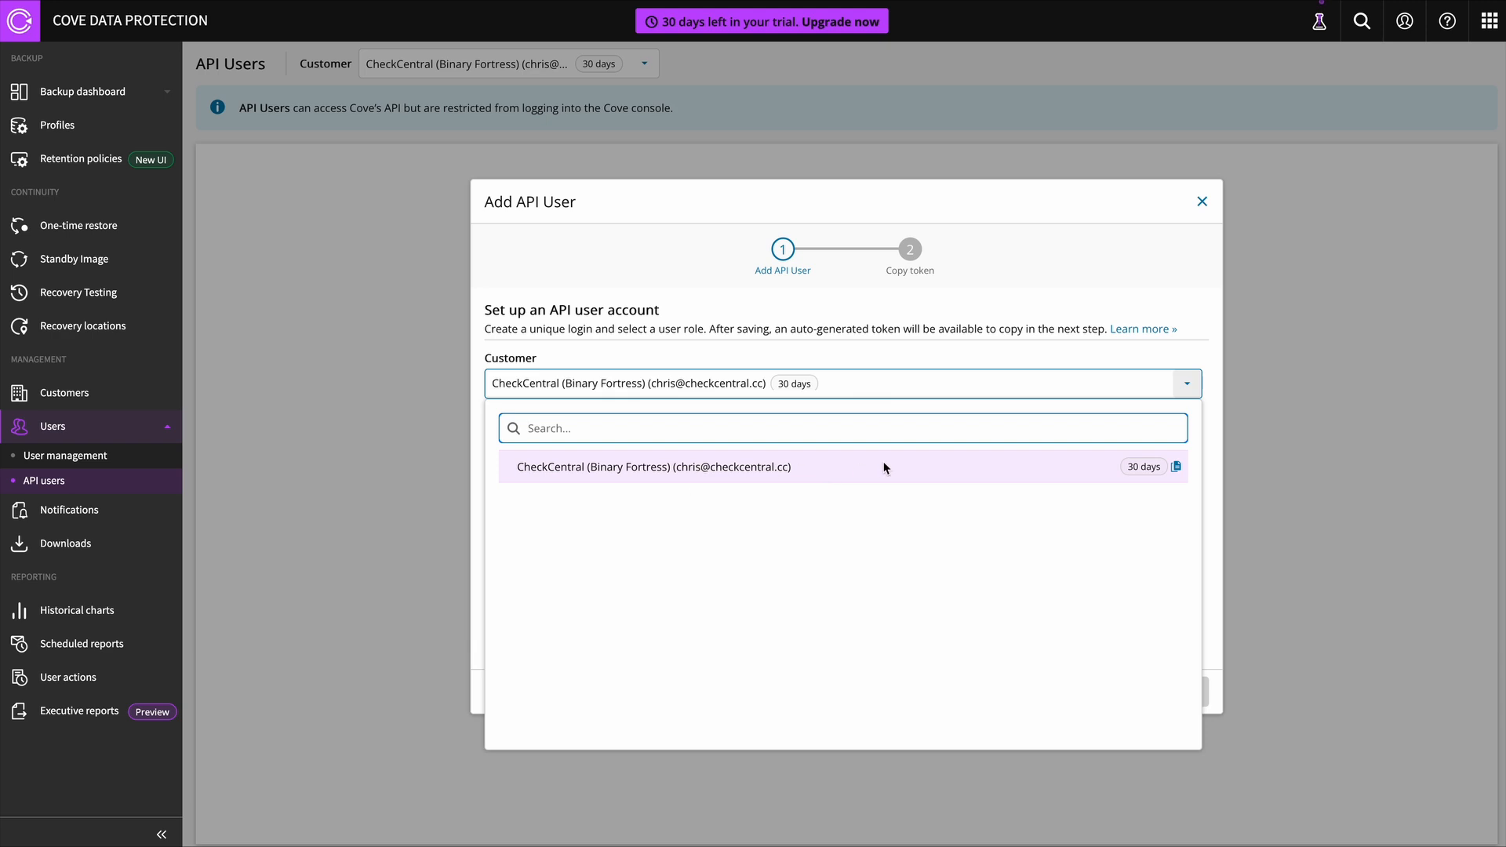
left_click(1177, 468)
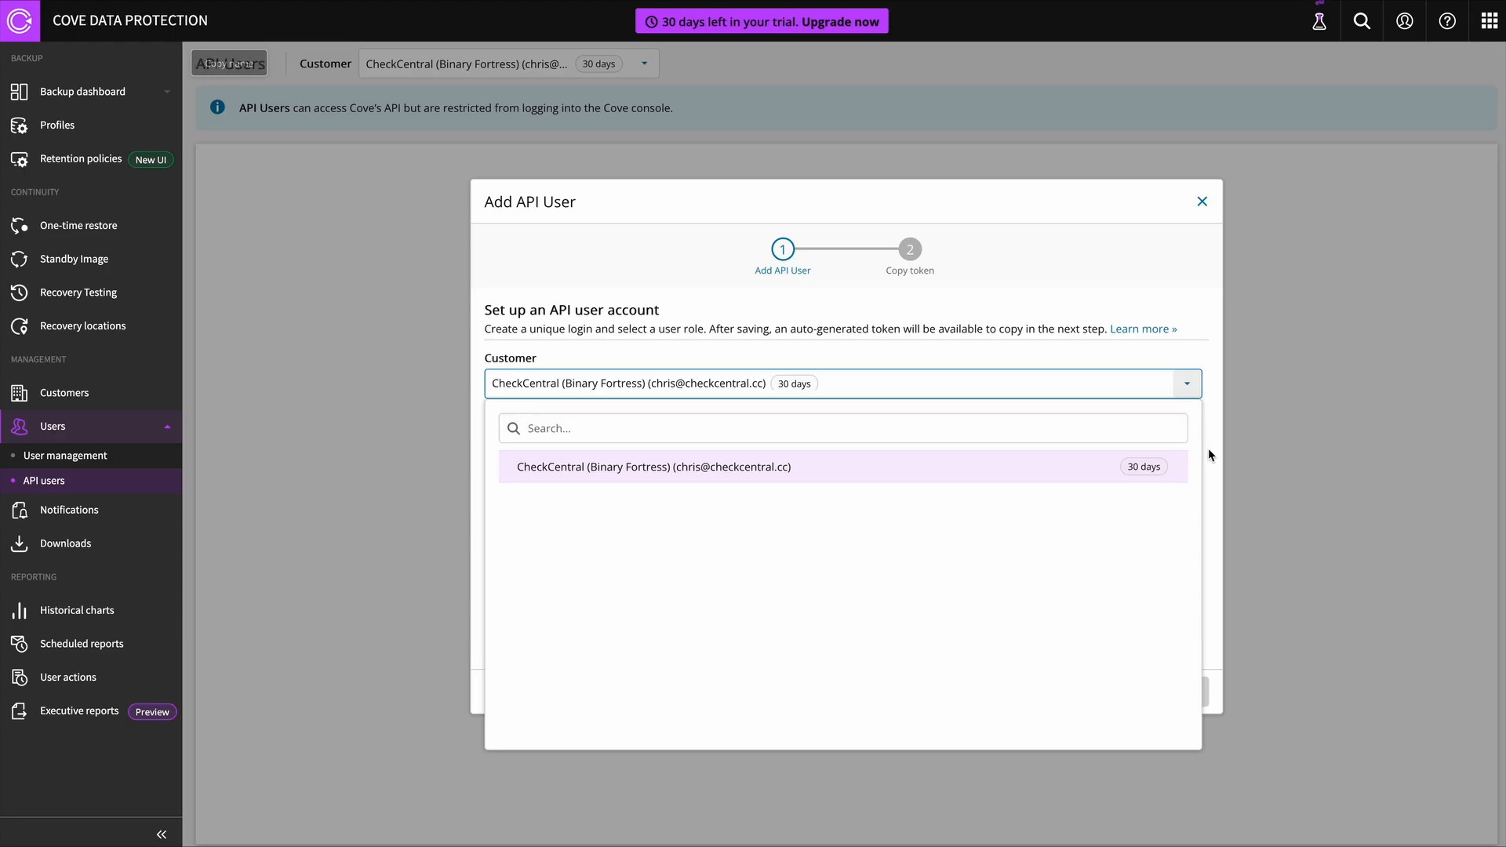
left_click(1213, 445)
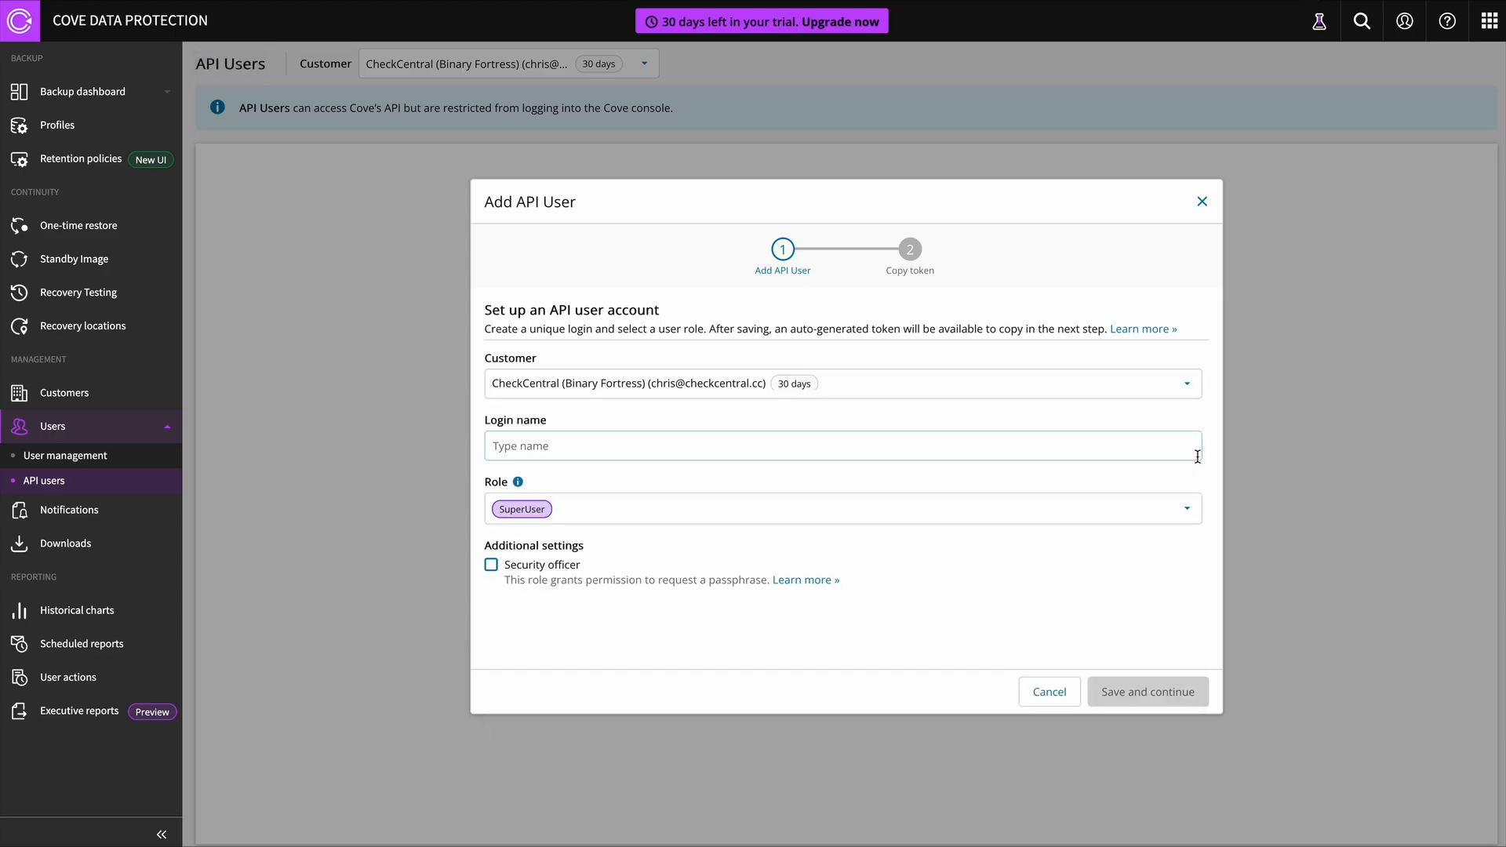
- Create the API user with login name checkcentral and the Operator role, and copy its generated token
left_click(624, 443)
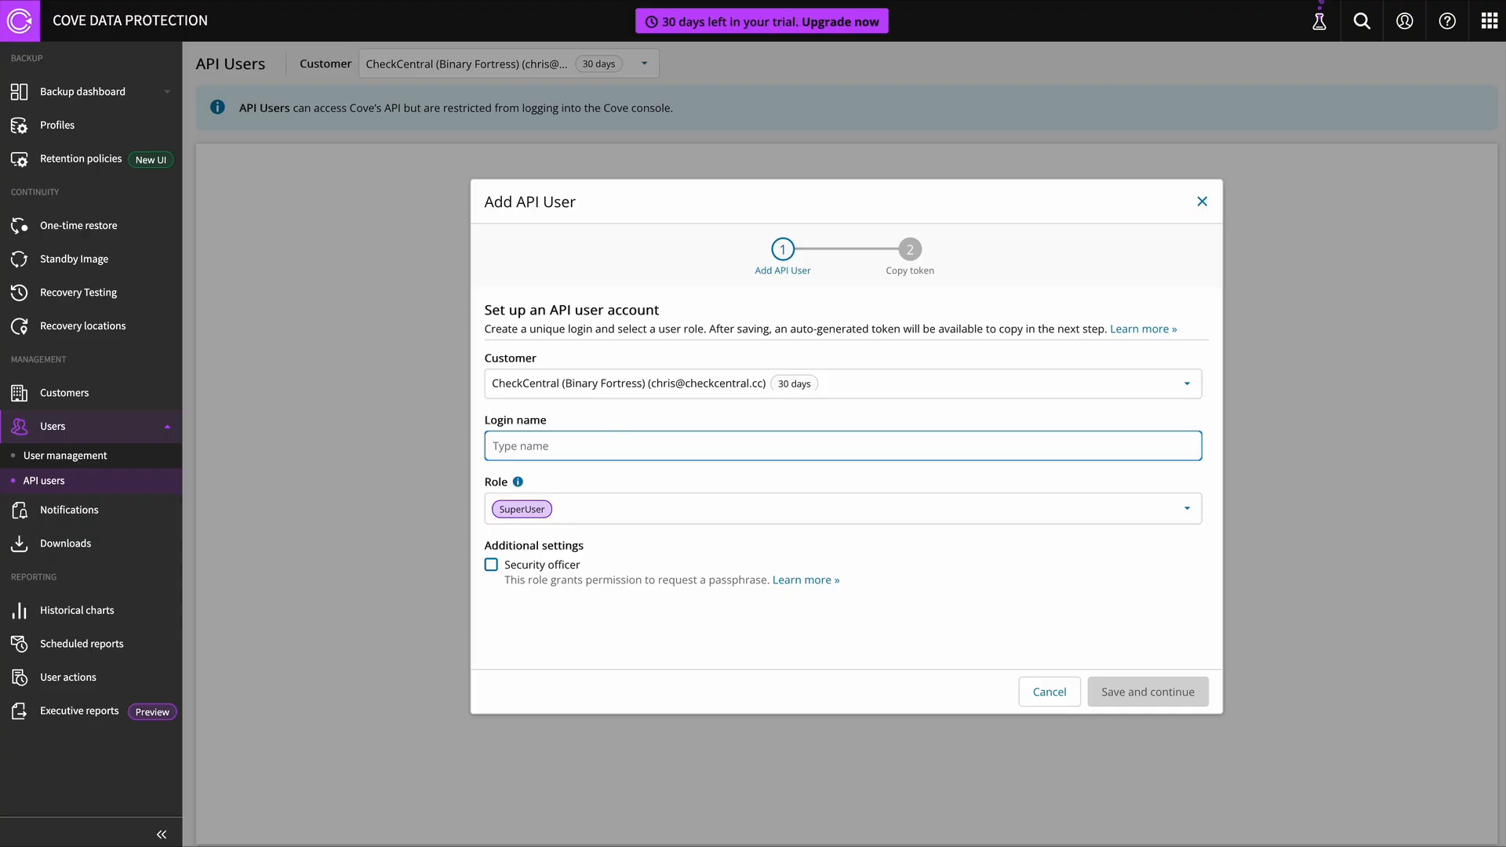
type("checkcentral")
left_click(739, 515)
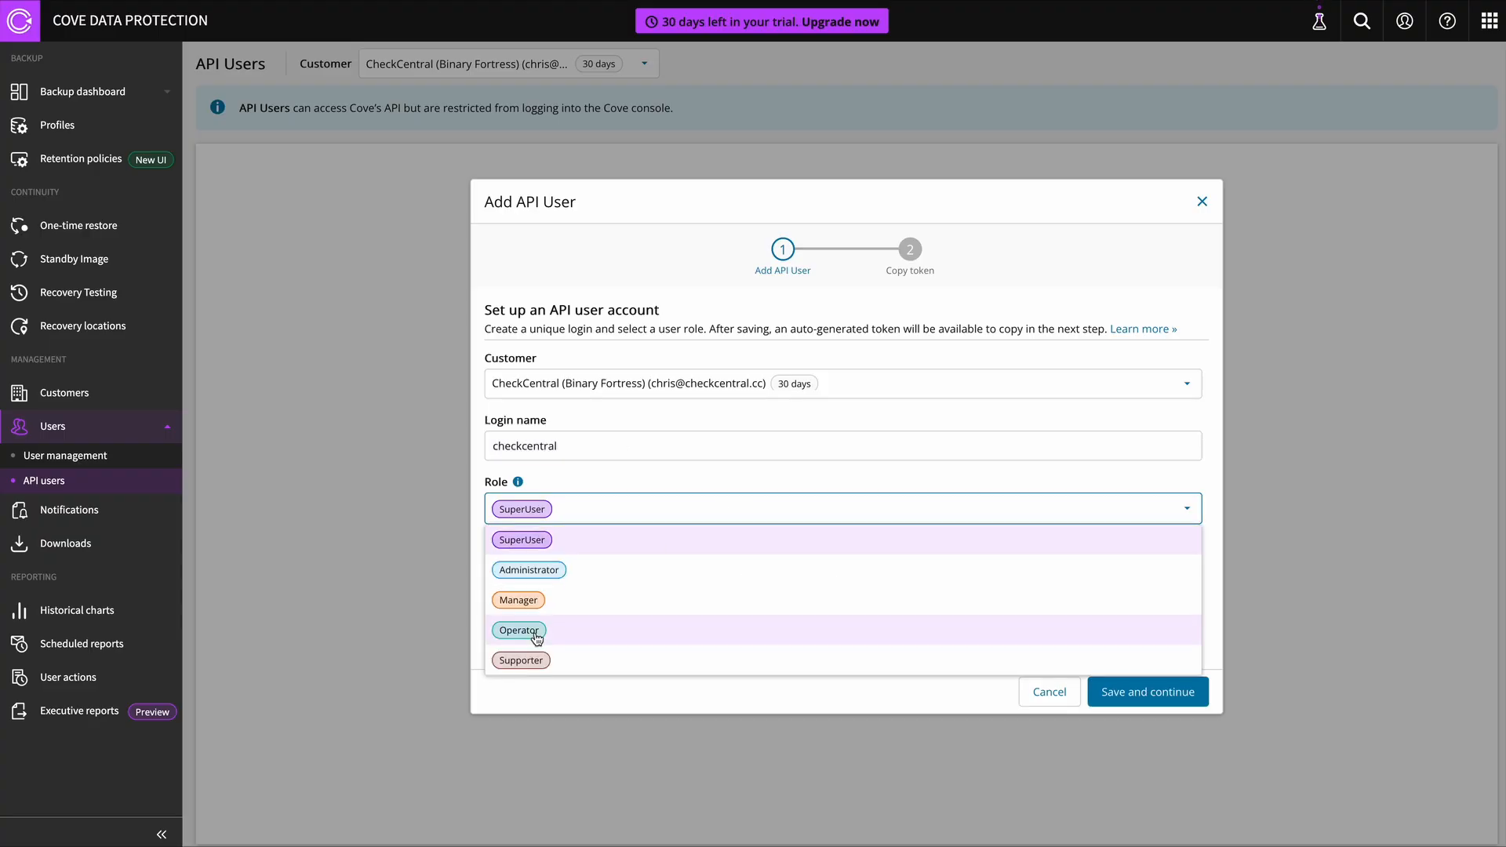
left_click(536, 638)
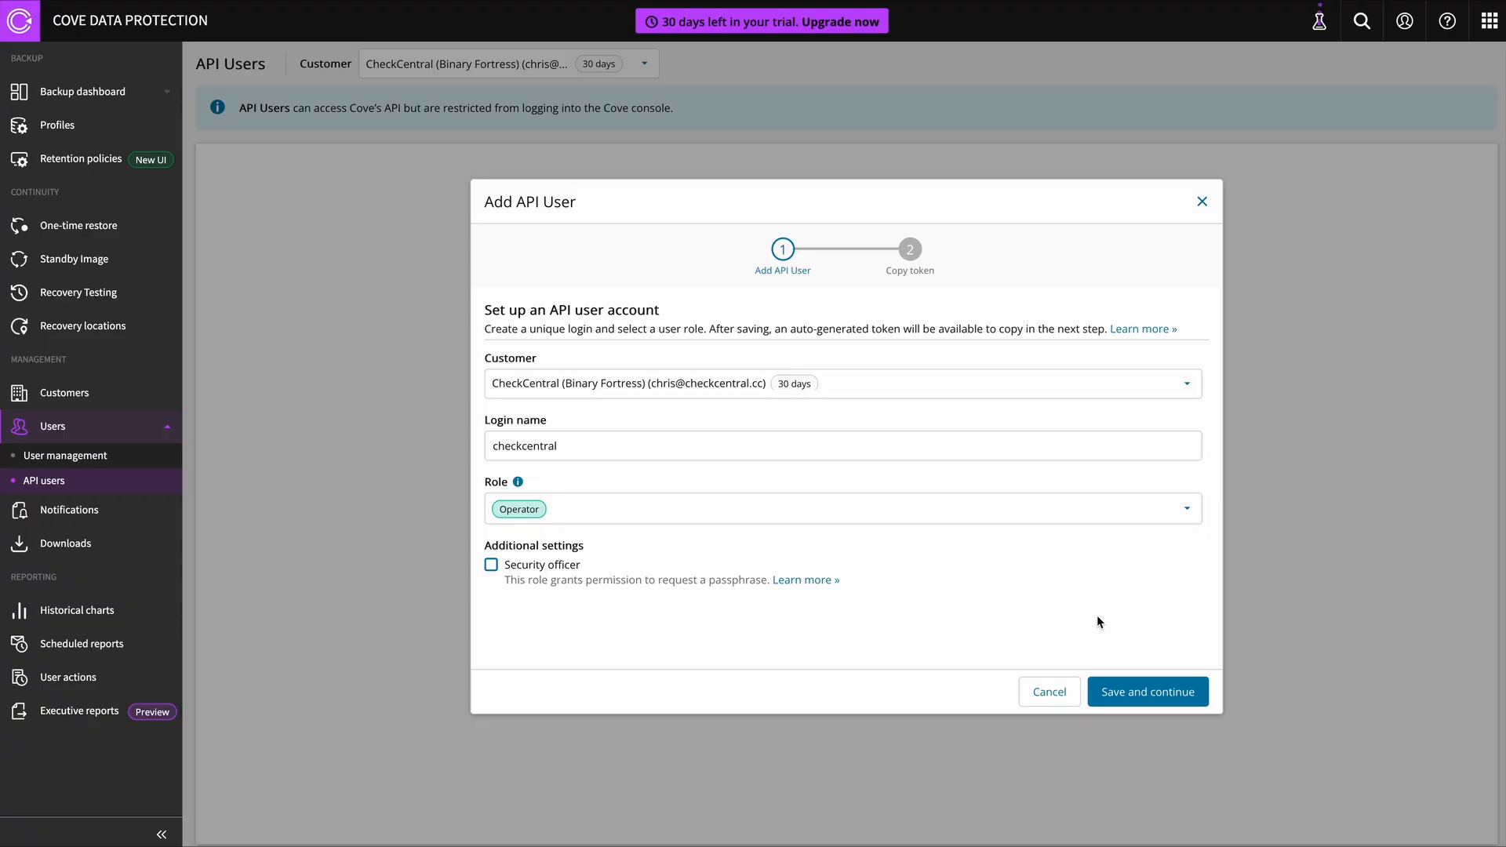
left_click(1159, 693)
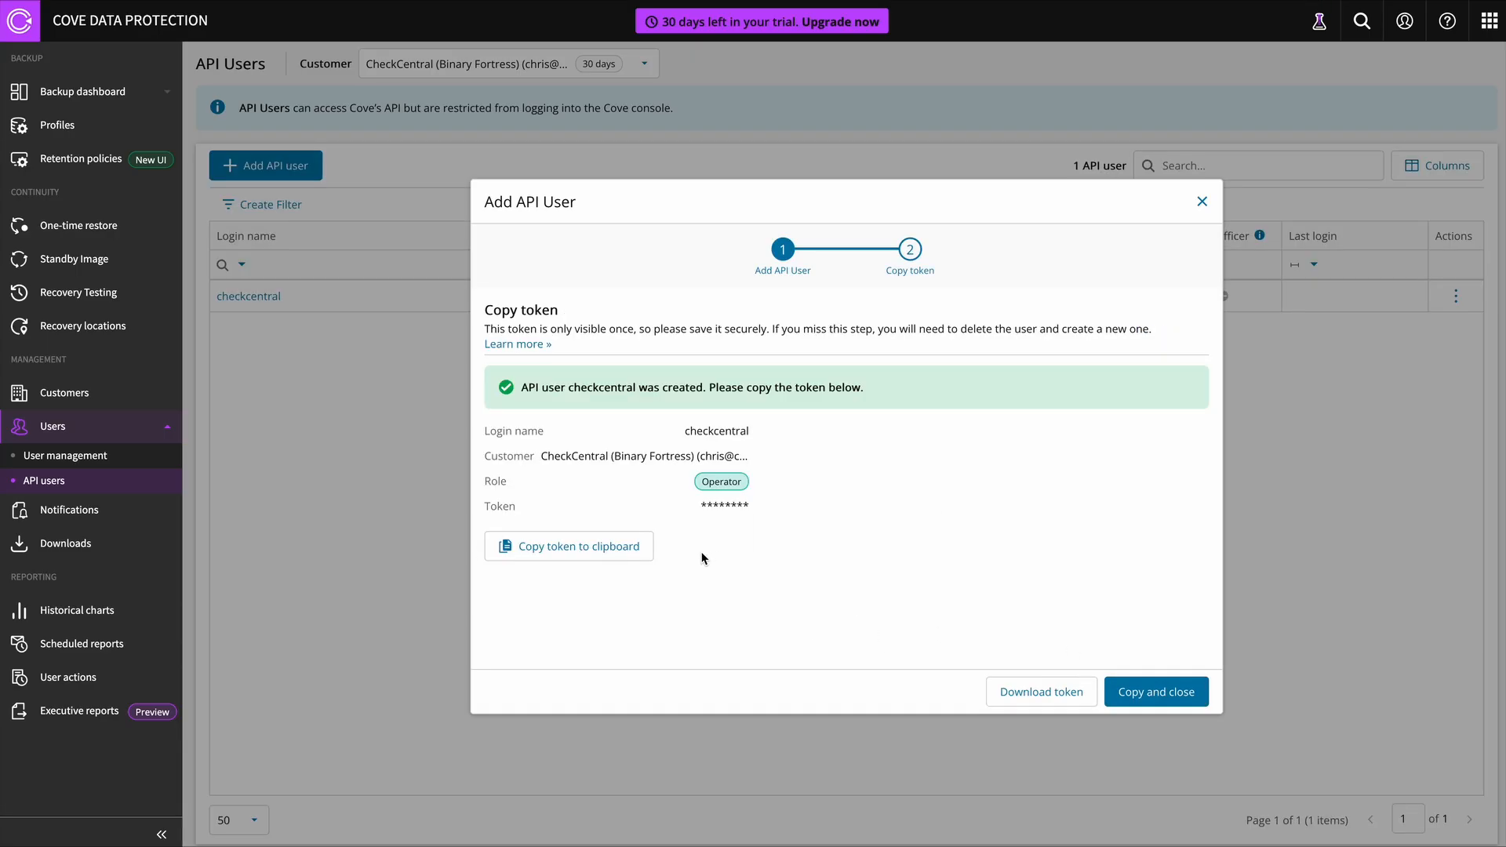
left_click(599, 556)
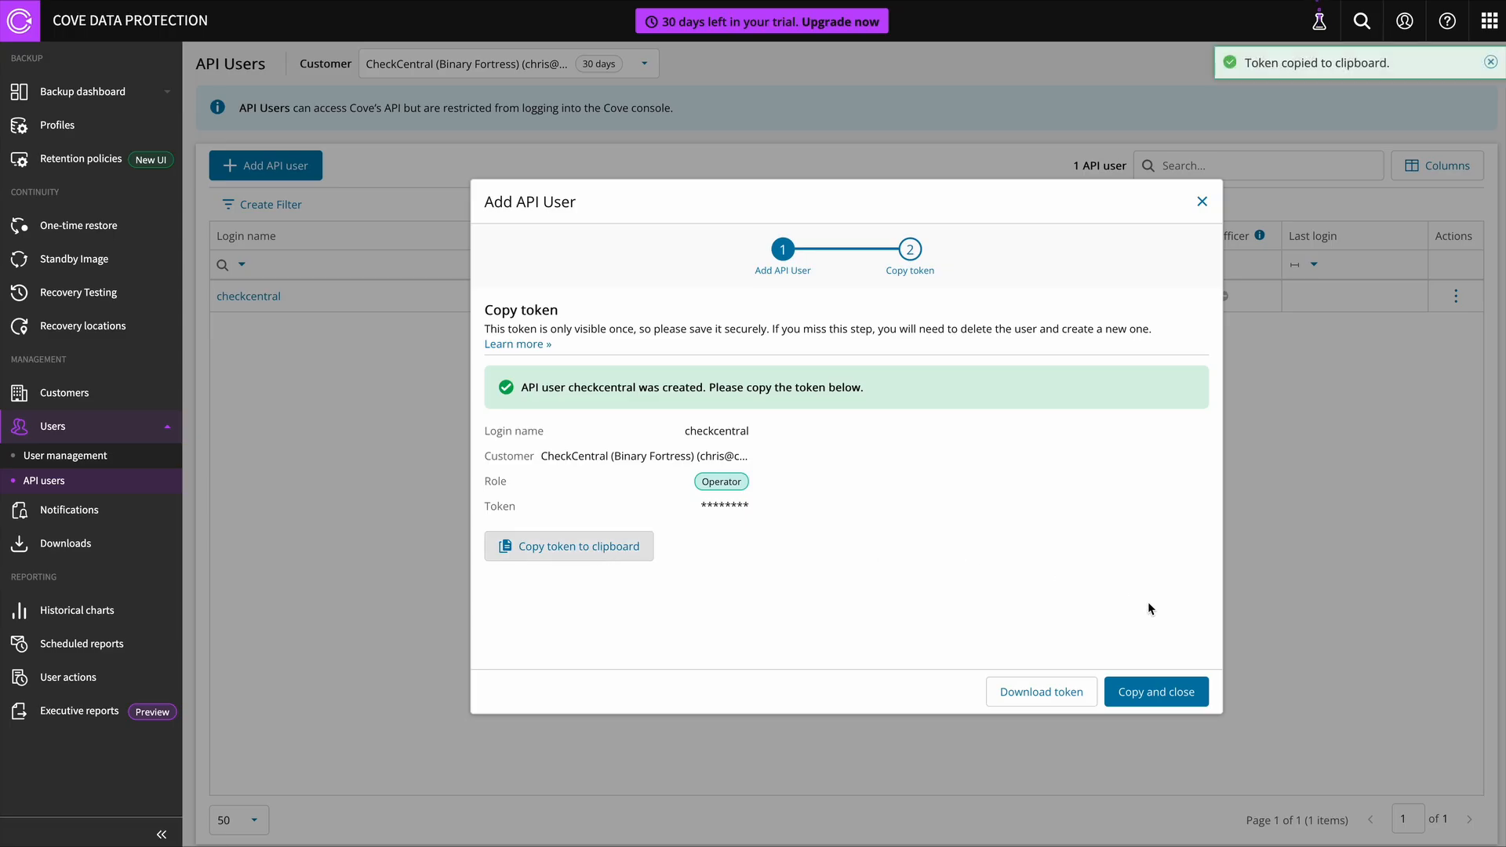
left_click(1167, 693)
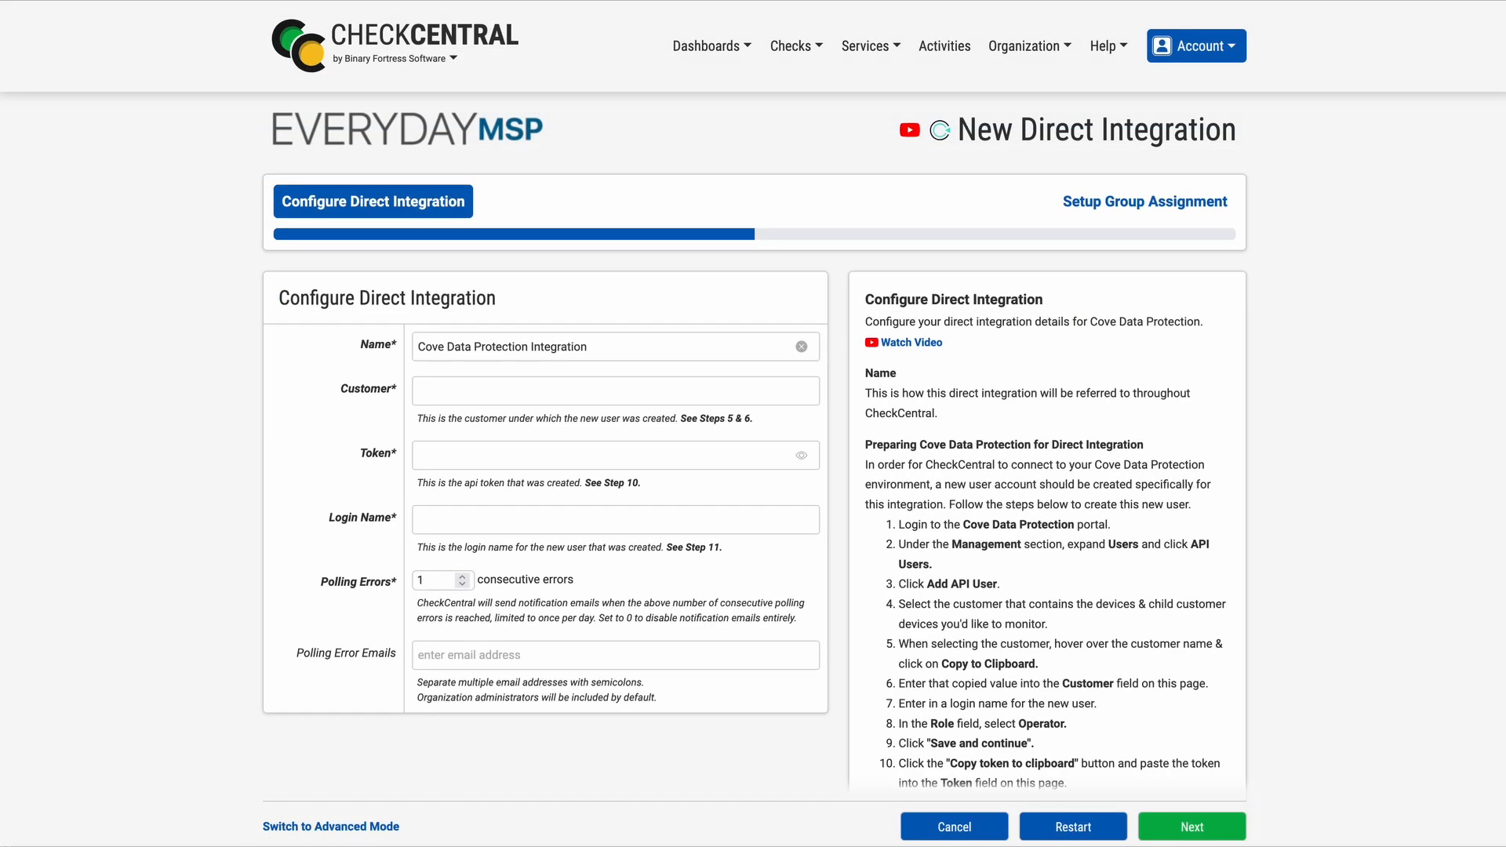
- In CheckCentral, fill in the integration's customer, API token and login name checkcentral, and continue to group assignment
left_click(564, 387)
key("ctrl+v")
left_click(632, 454)
key("ctrl+v")
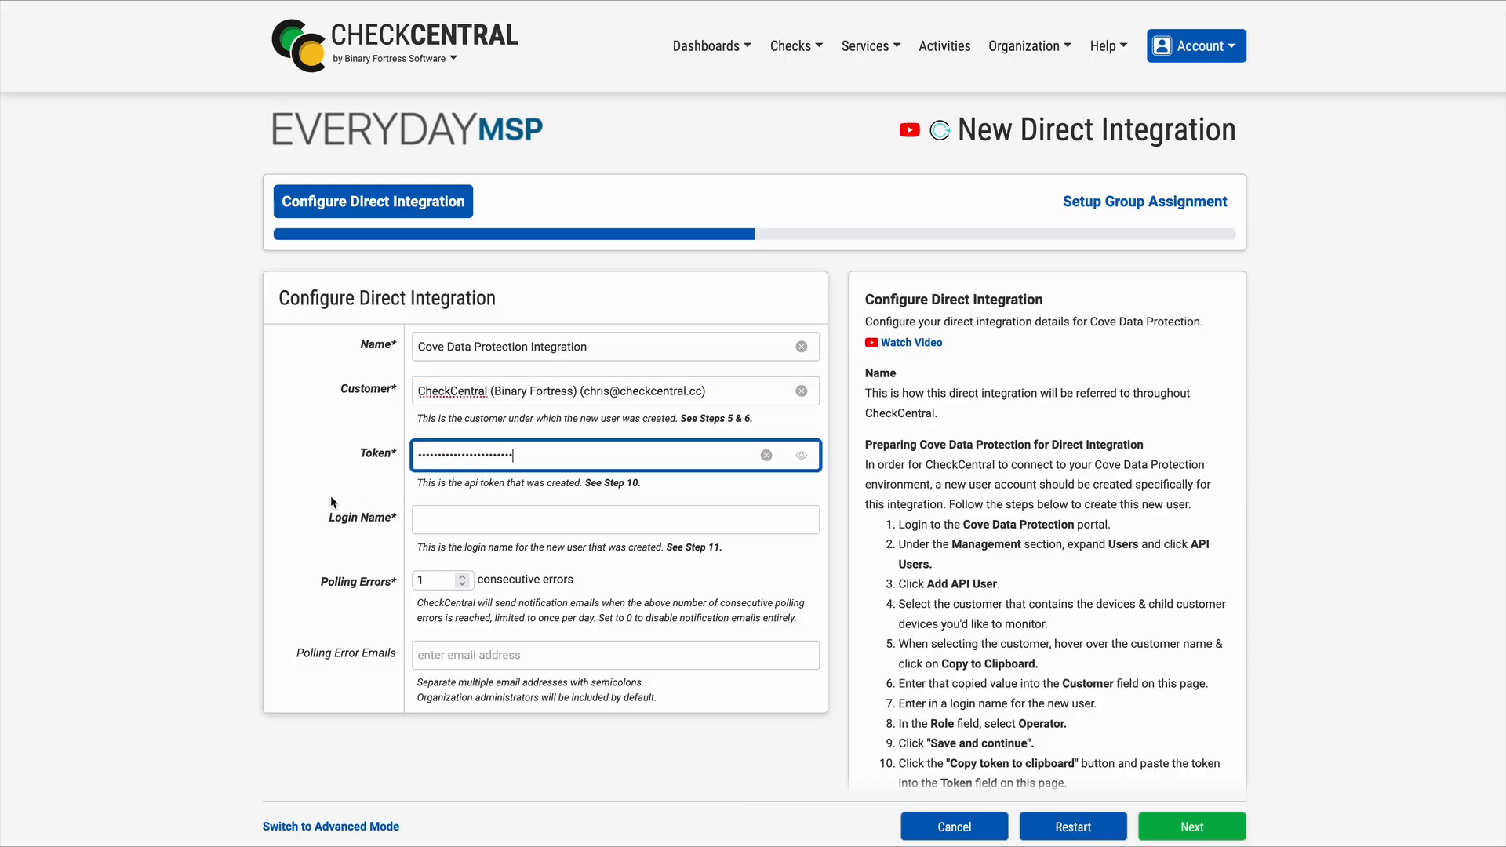
left_click(546, 525)
type("checkcentral")
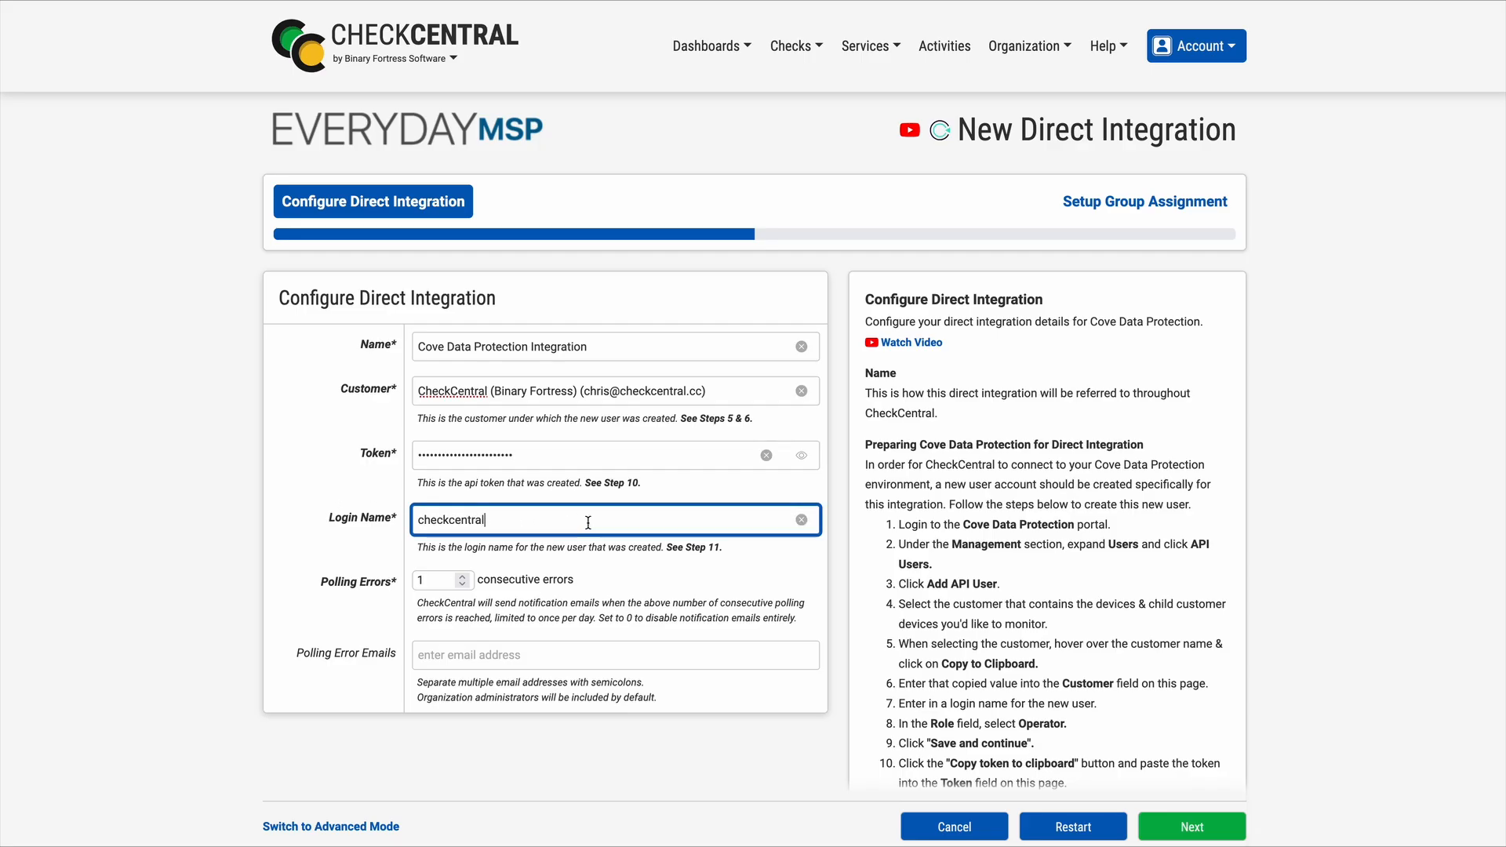
left_click(641, 729)
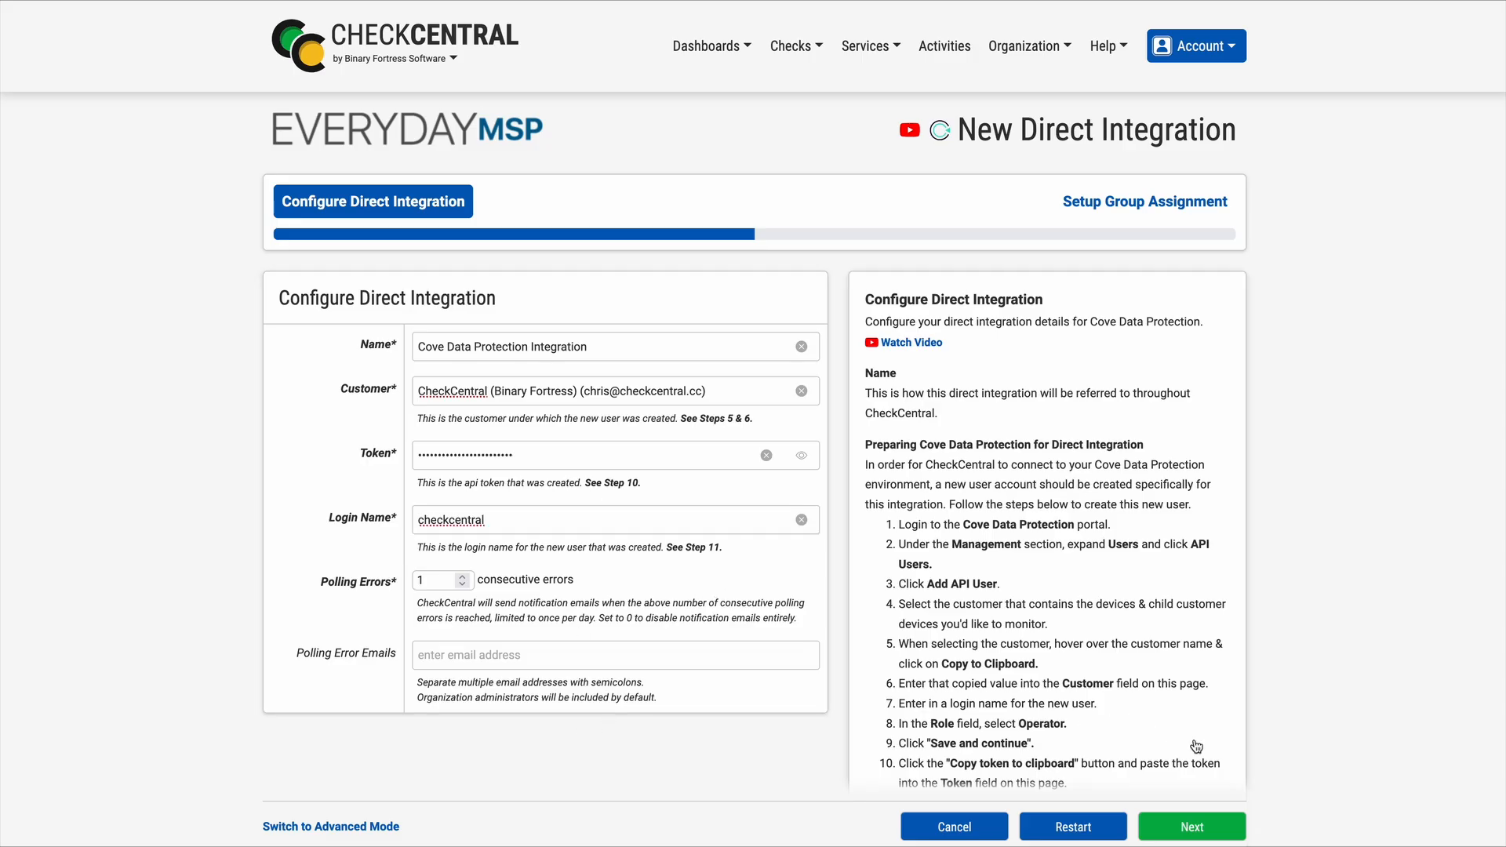
left_click(1185, 831)
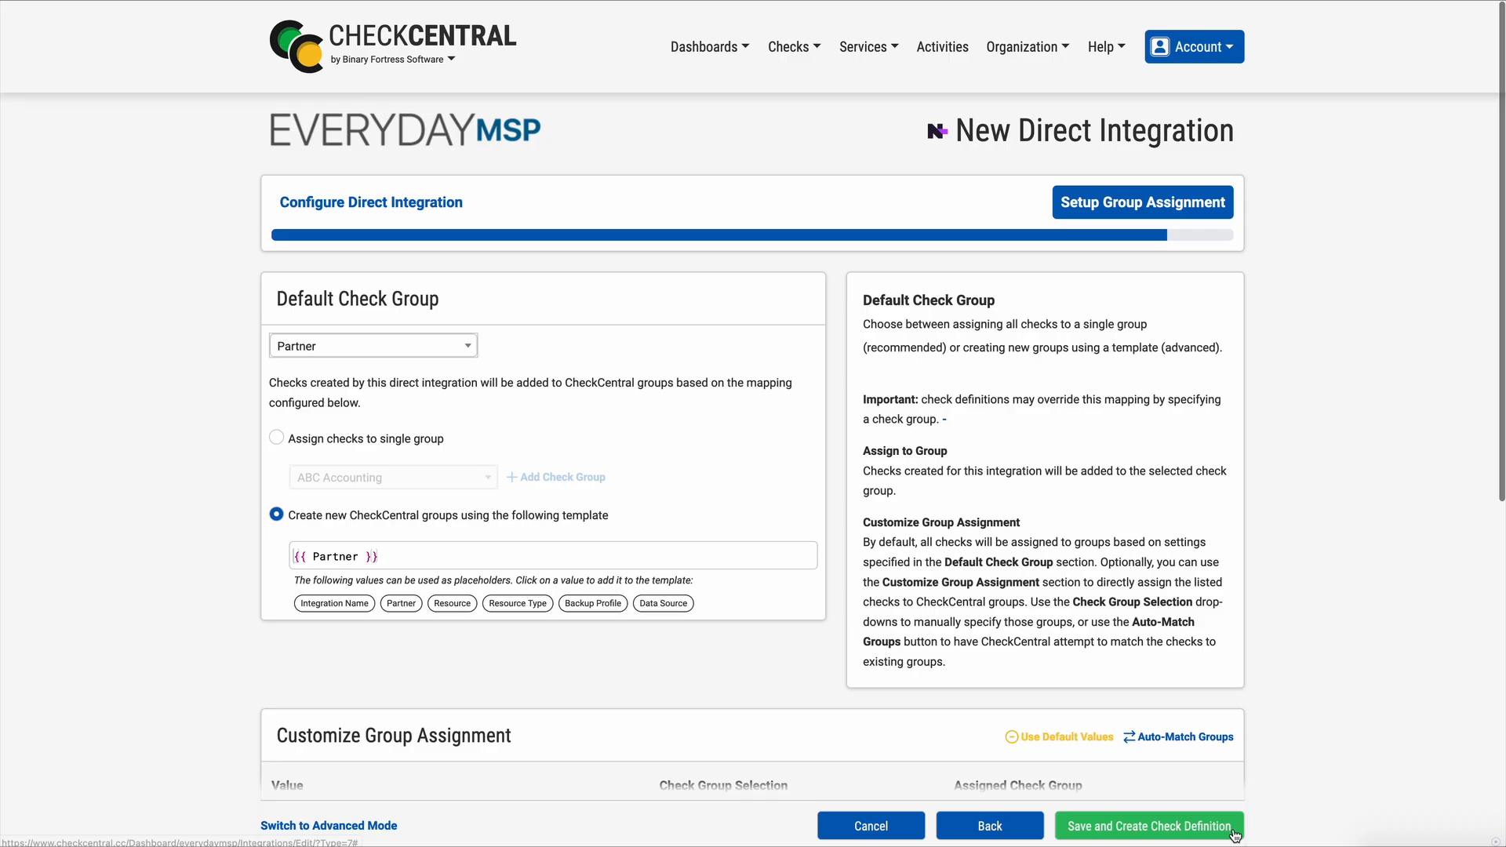
left_click(1234, 834)
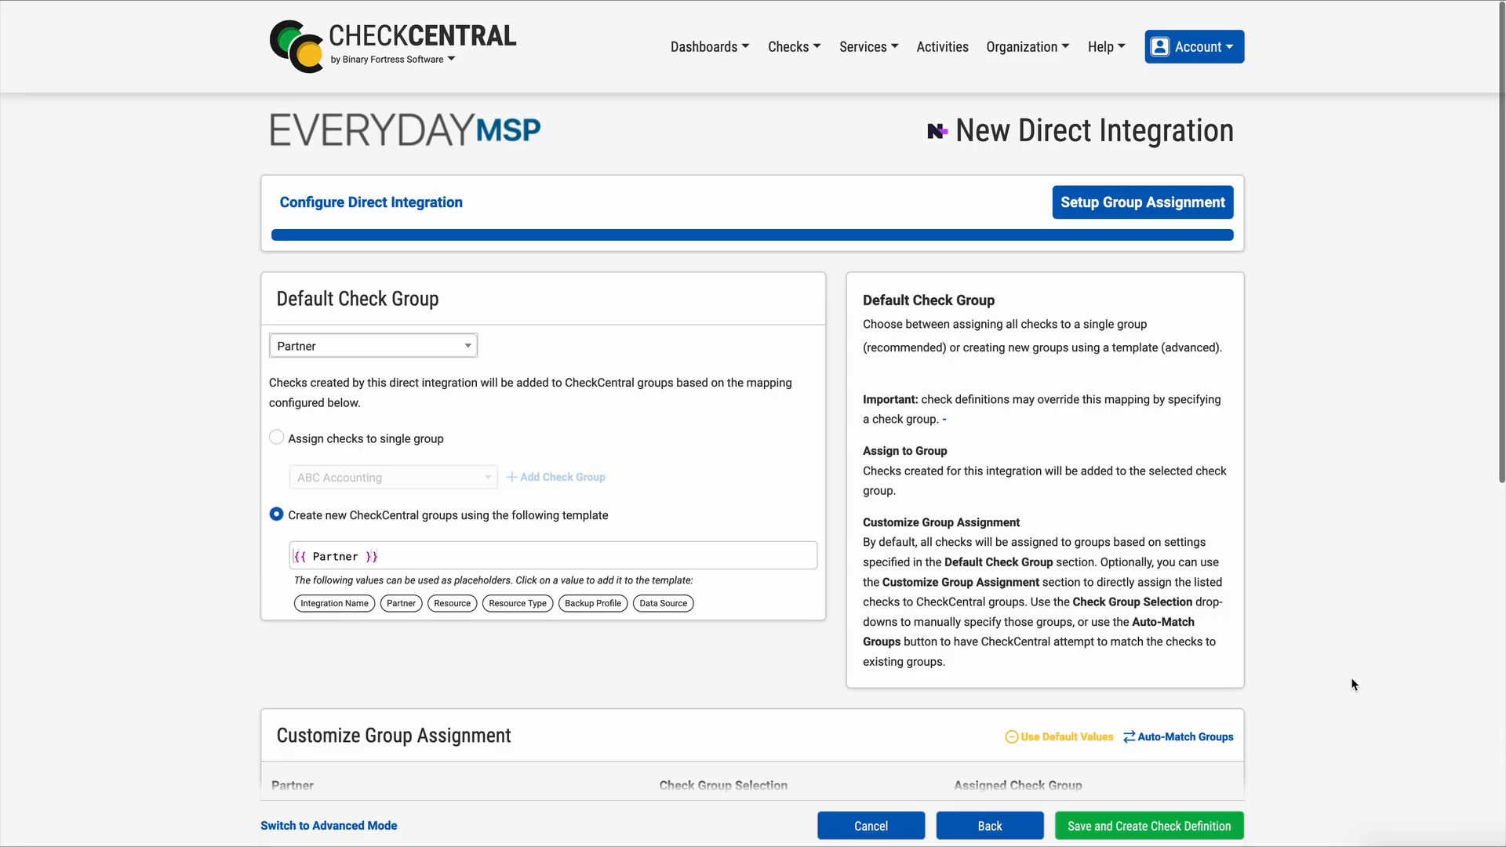
- Auto-match the partners to existing check groups, and save the integration to begin its check definition
scroll(1347, 676, "down", 3)
scroll(1348, 682, "down", 3)
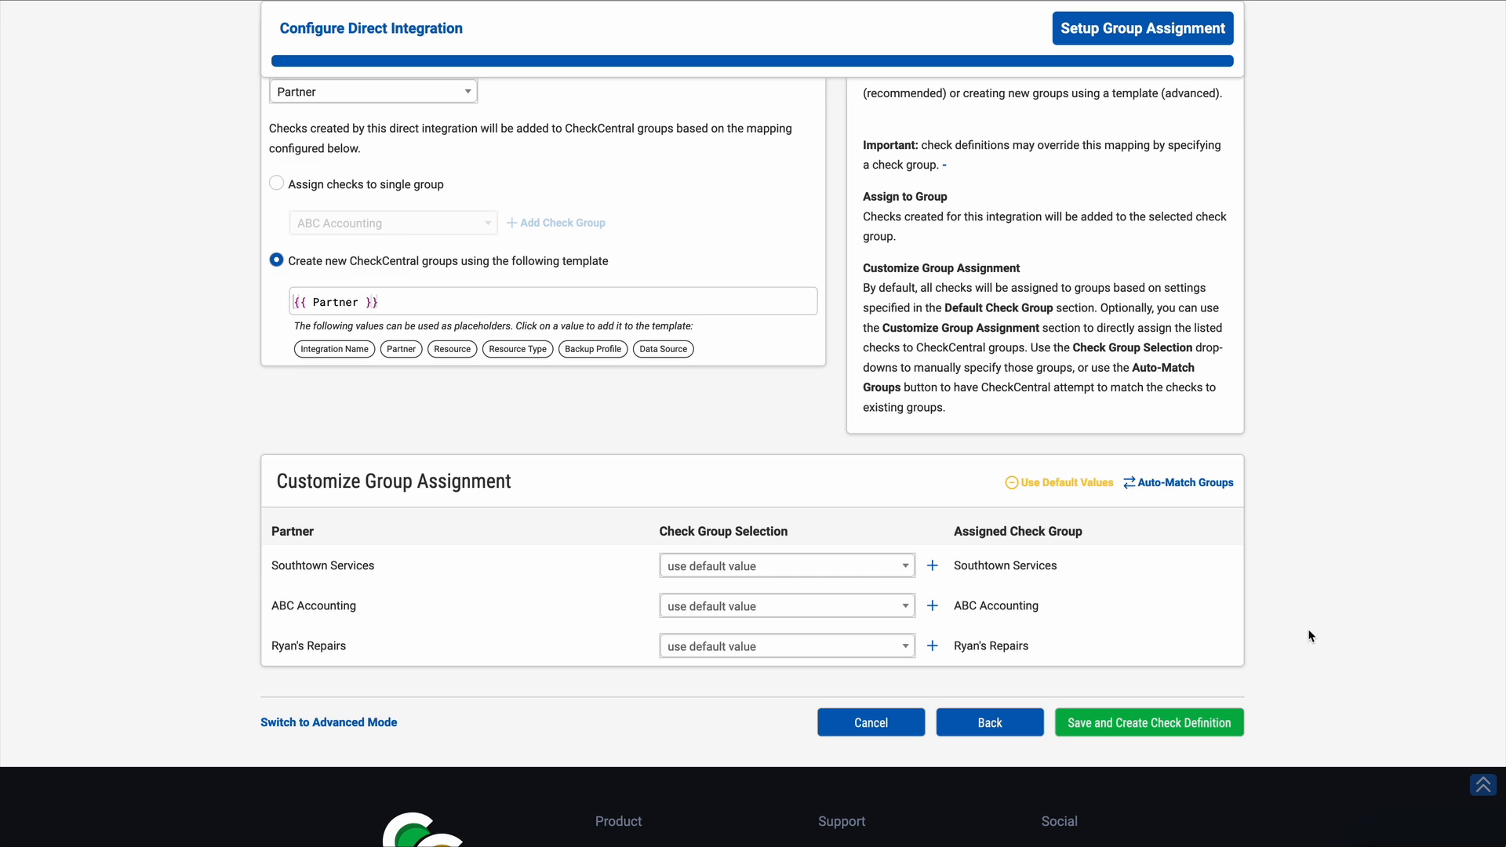
left_click(1185, 483)
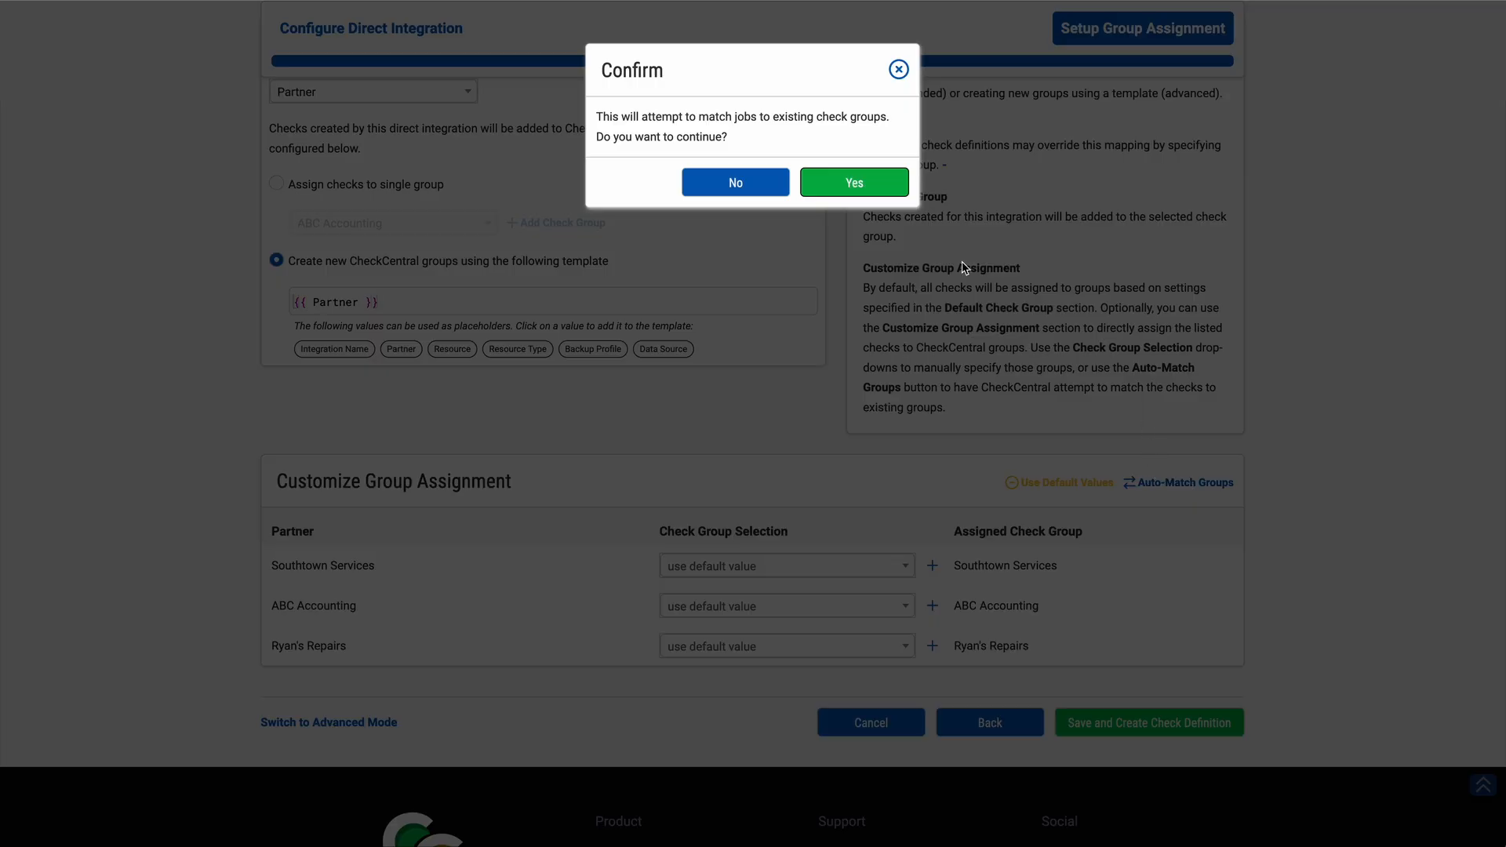
left_click(880, 195)
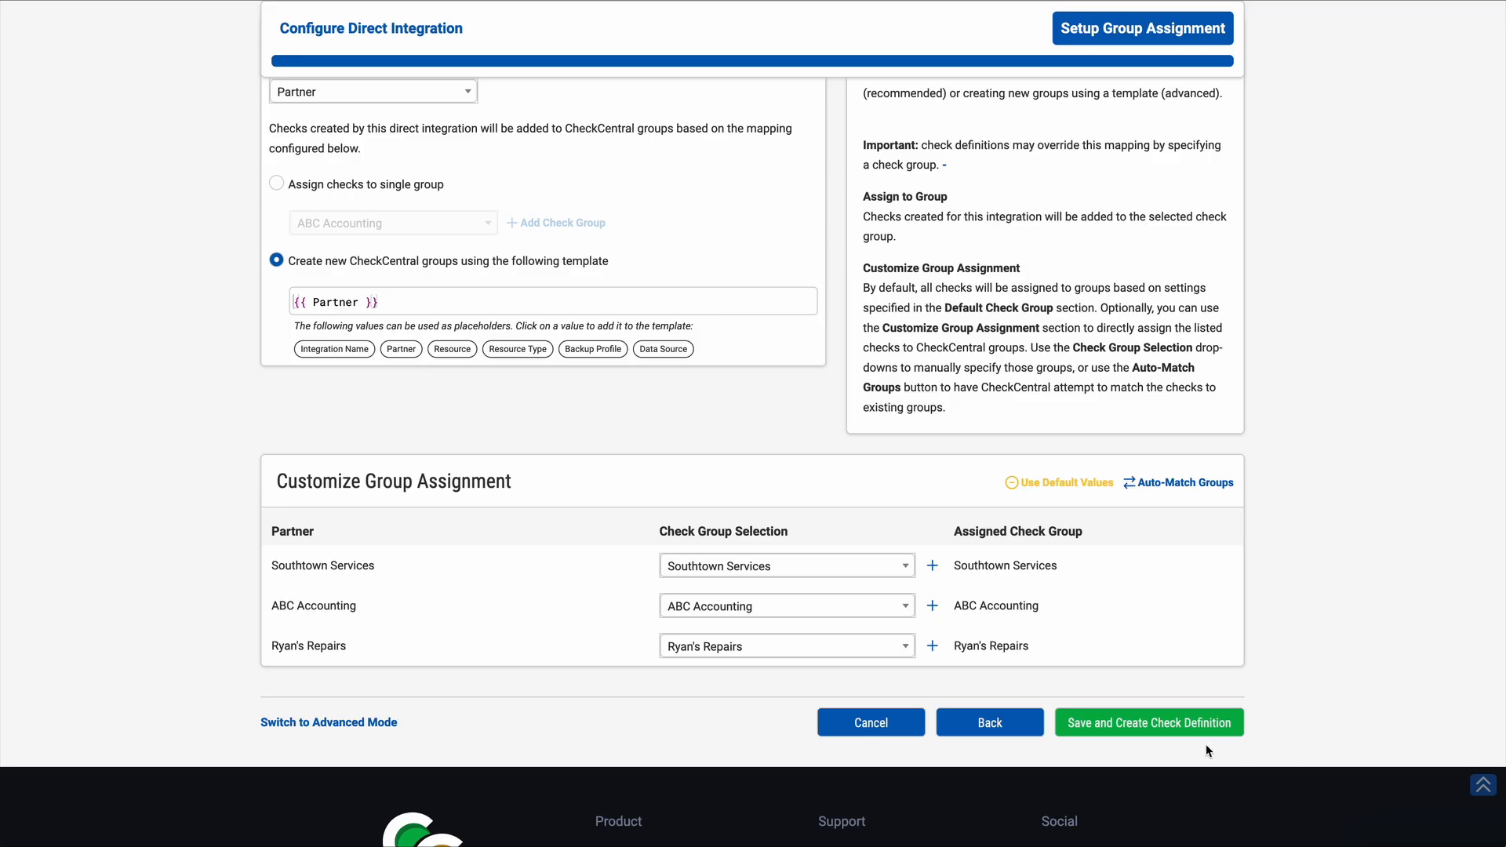
left_click(1150, 724)
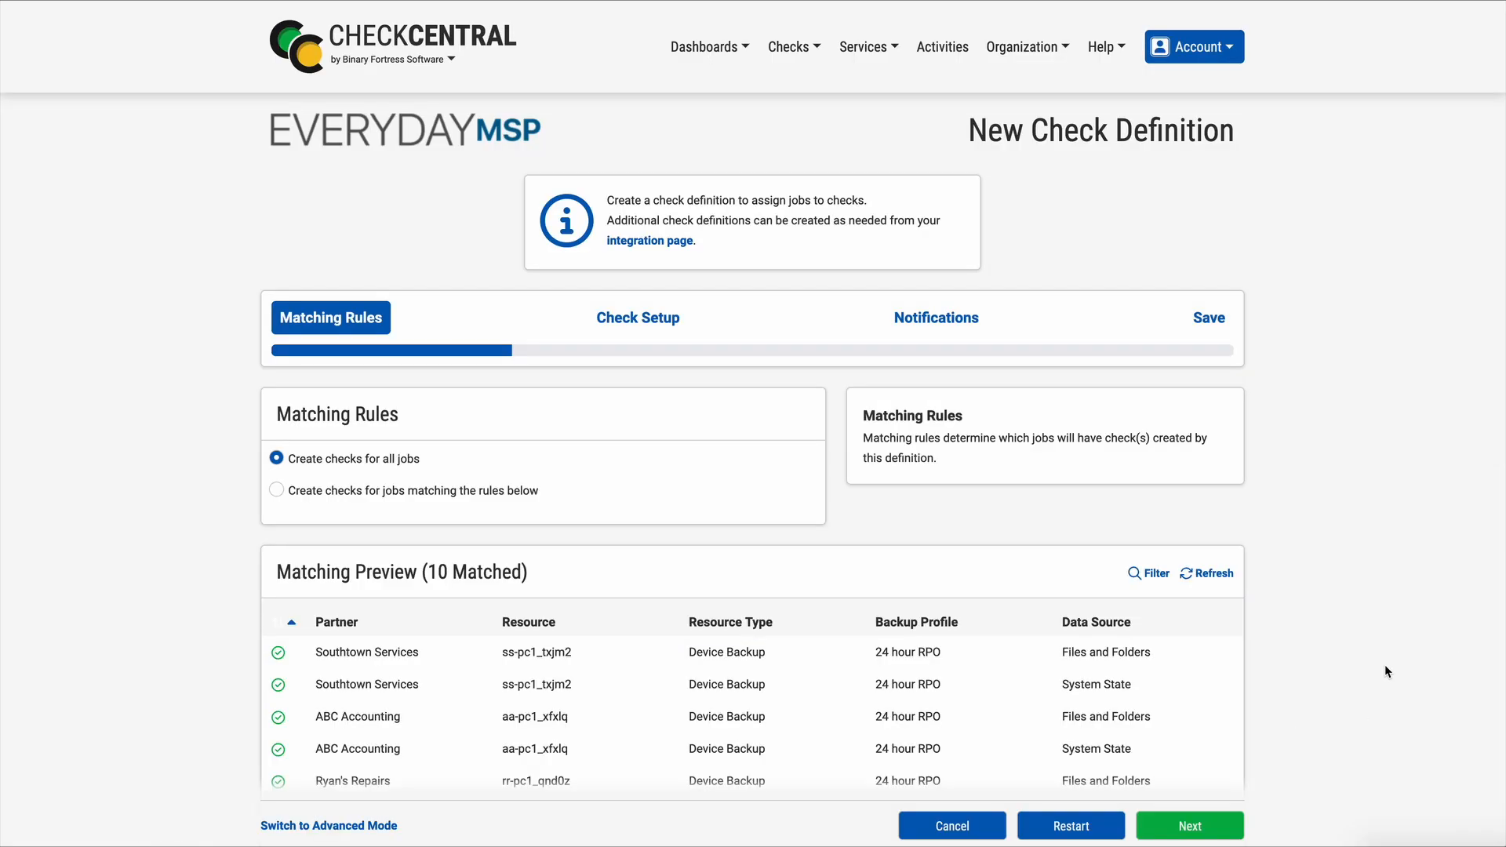
- Review the matching preview, keep creating checks for all jobs, and proceed to the check setup
scroll(1385, 671, "down", 2)
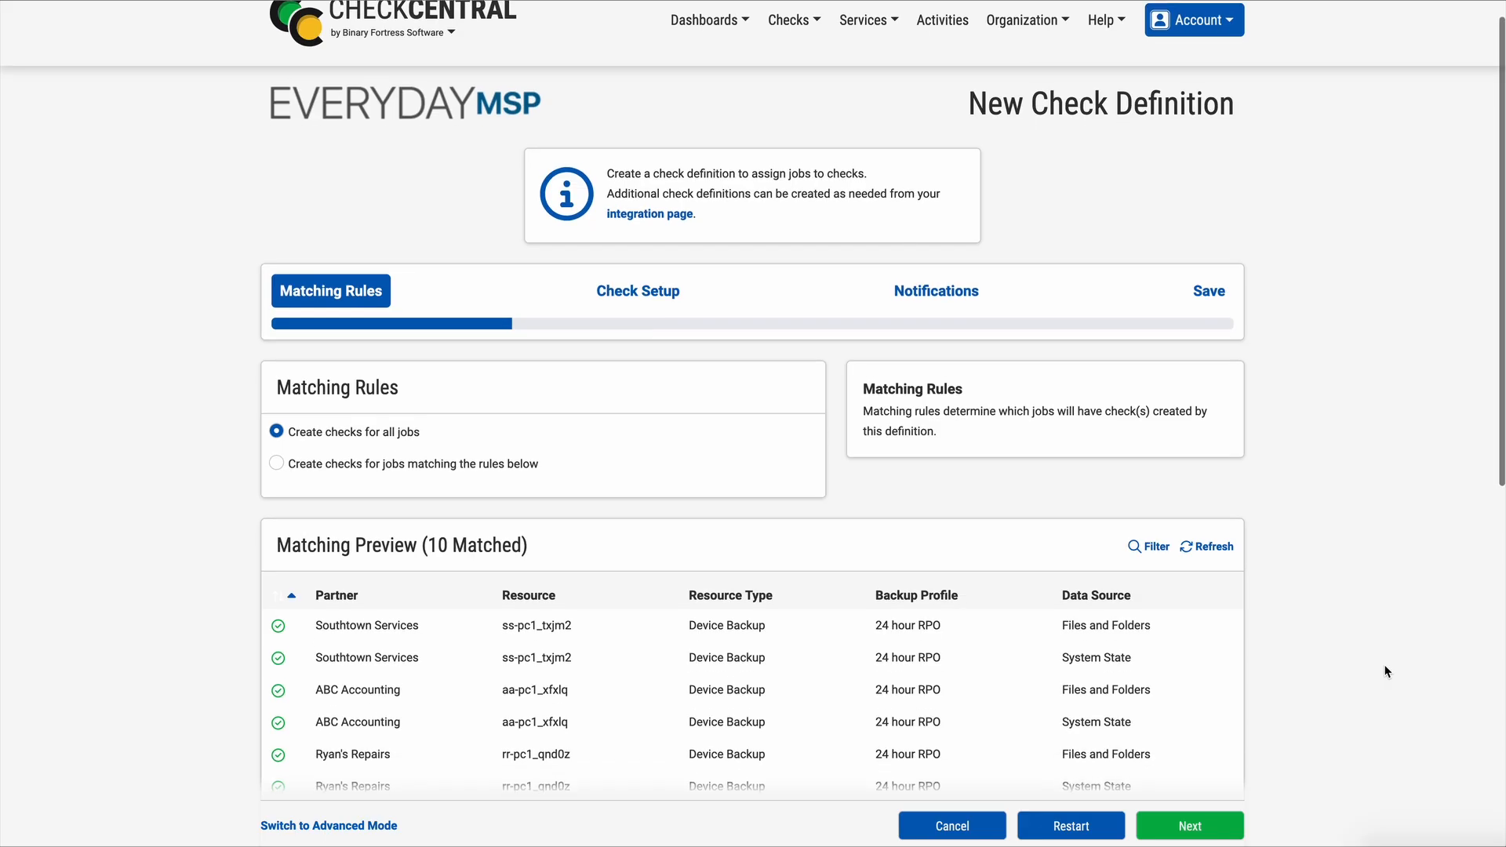
scroll(1385, 671, "down", 3)
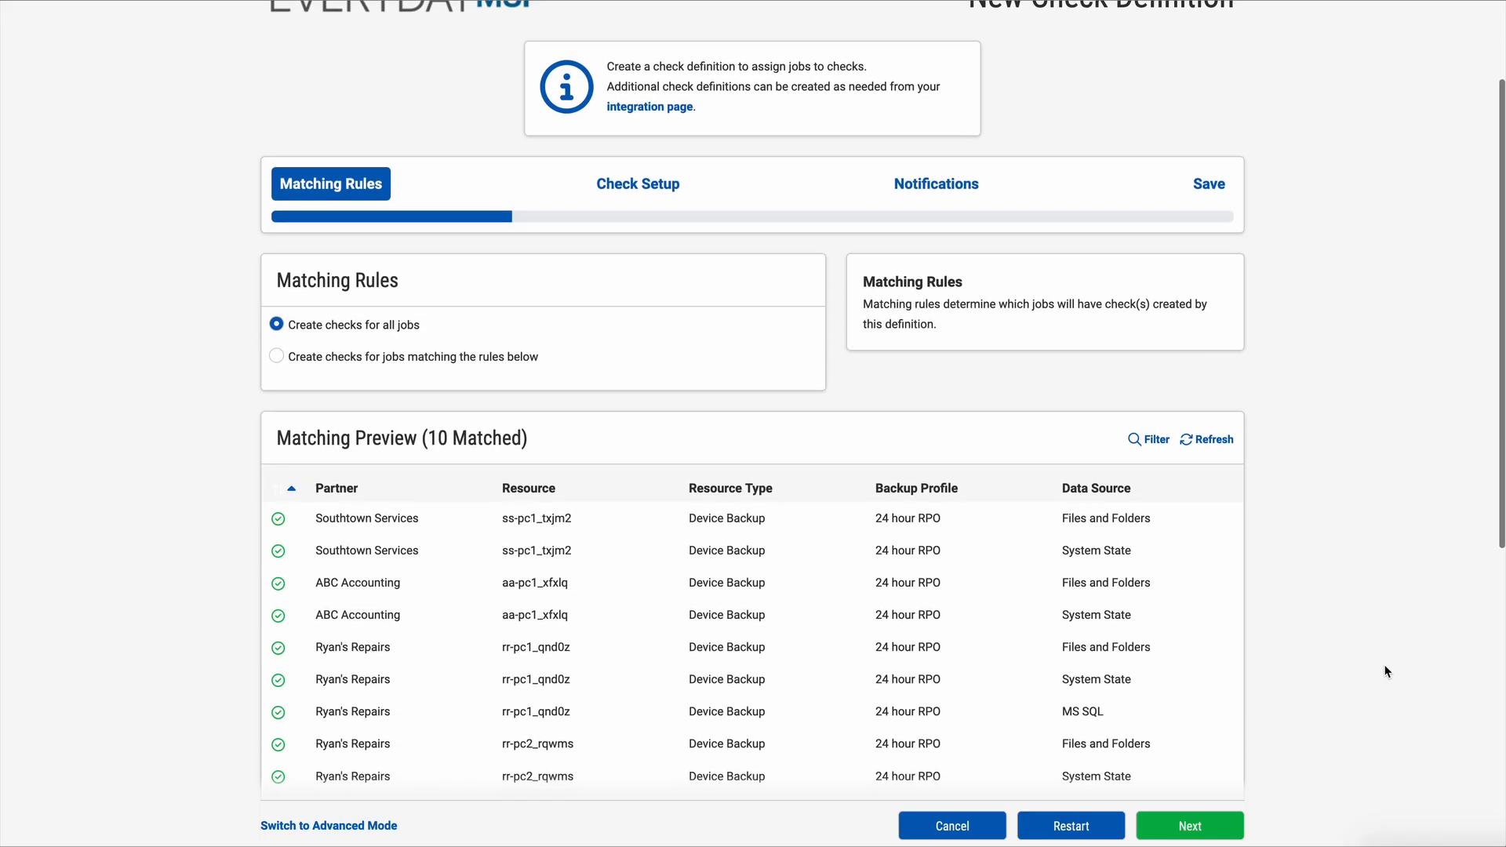
scroll(1385, 670, "down", 2)
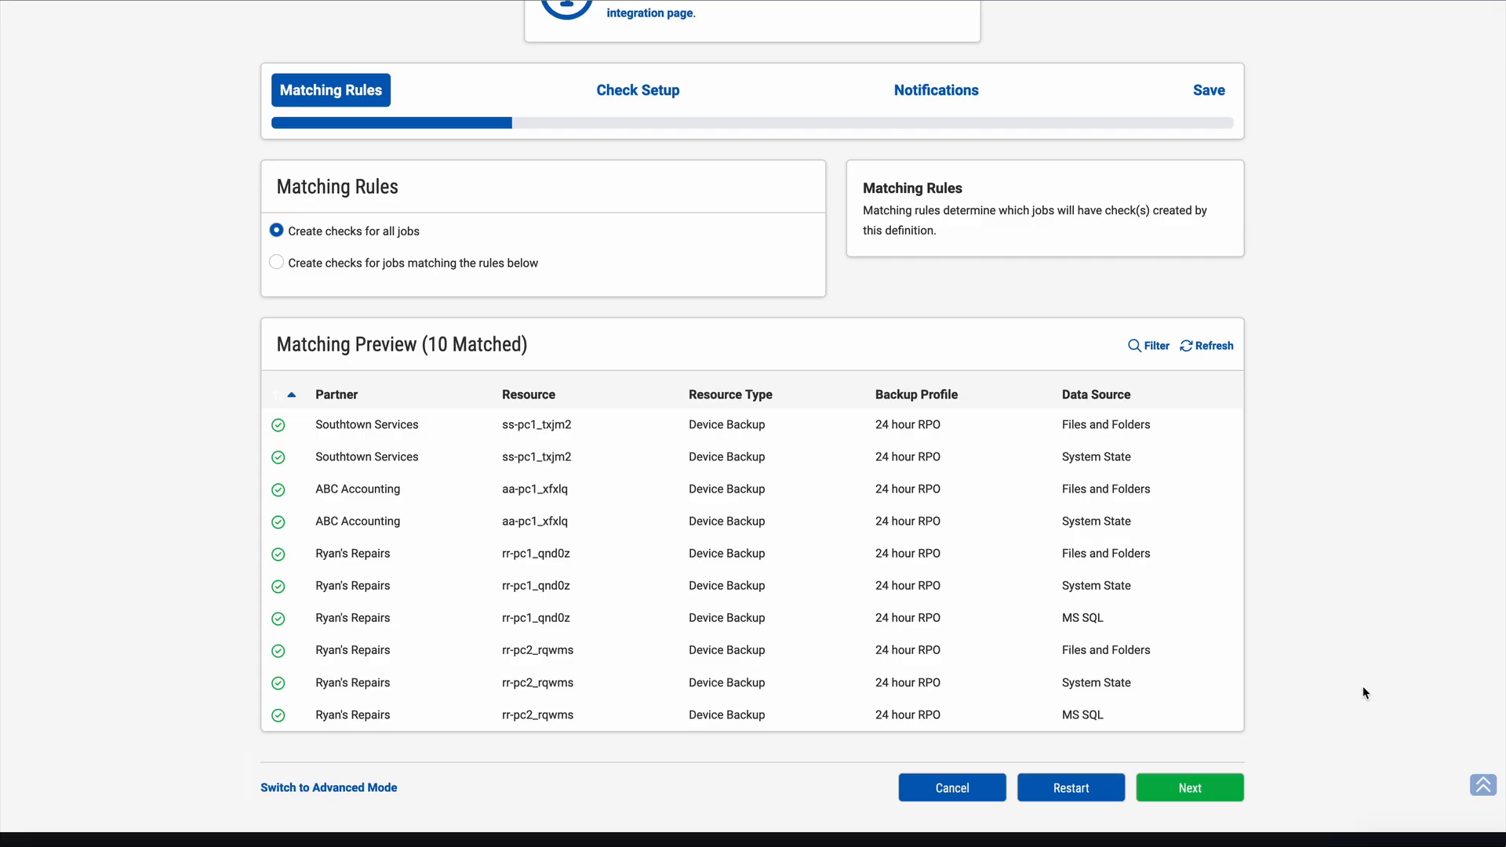
left_click(1163, 800)
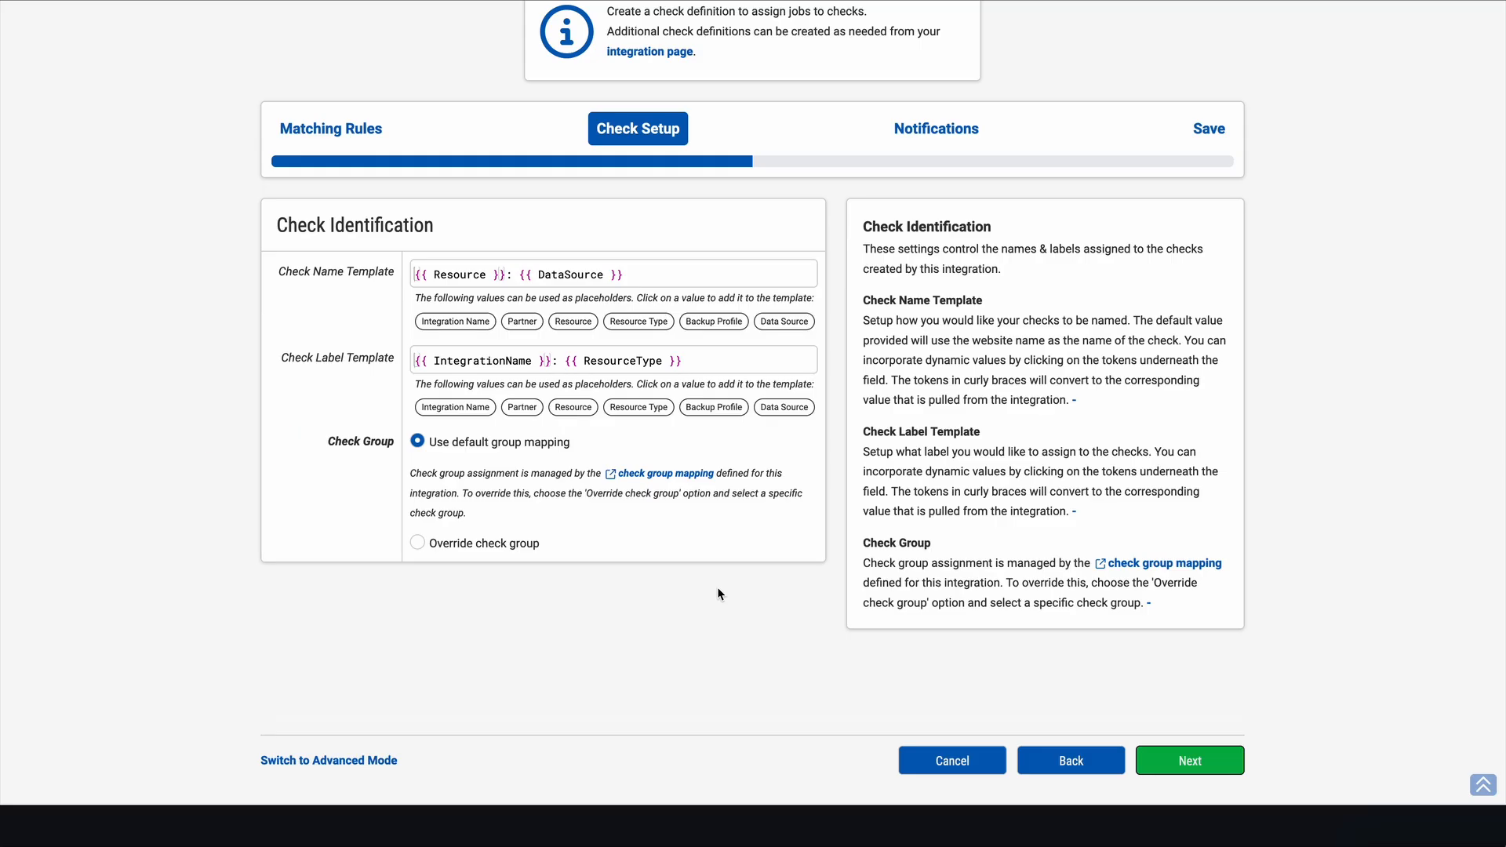
- Accept the default check identification templates, group mapping and notification settings, and proceed to the final save stage
left_click(1198, 759)
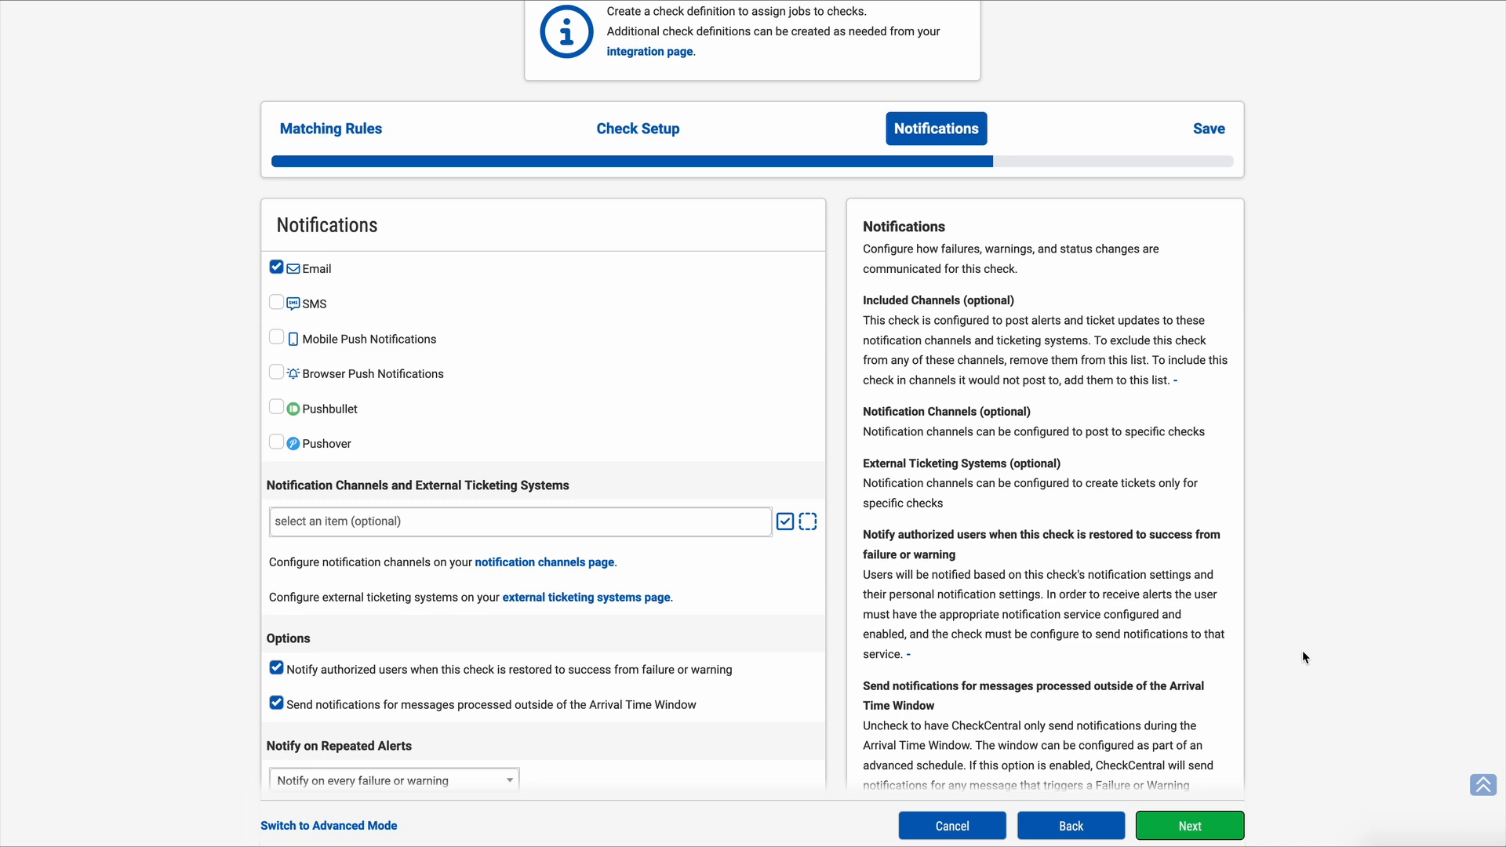
scroll(1287, 658, "down", 1)
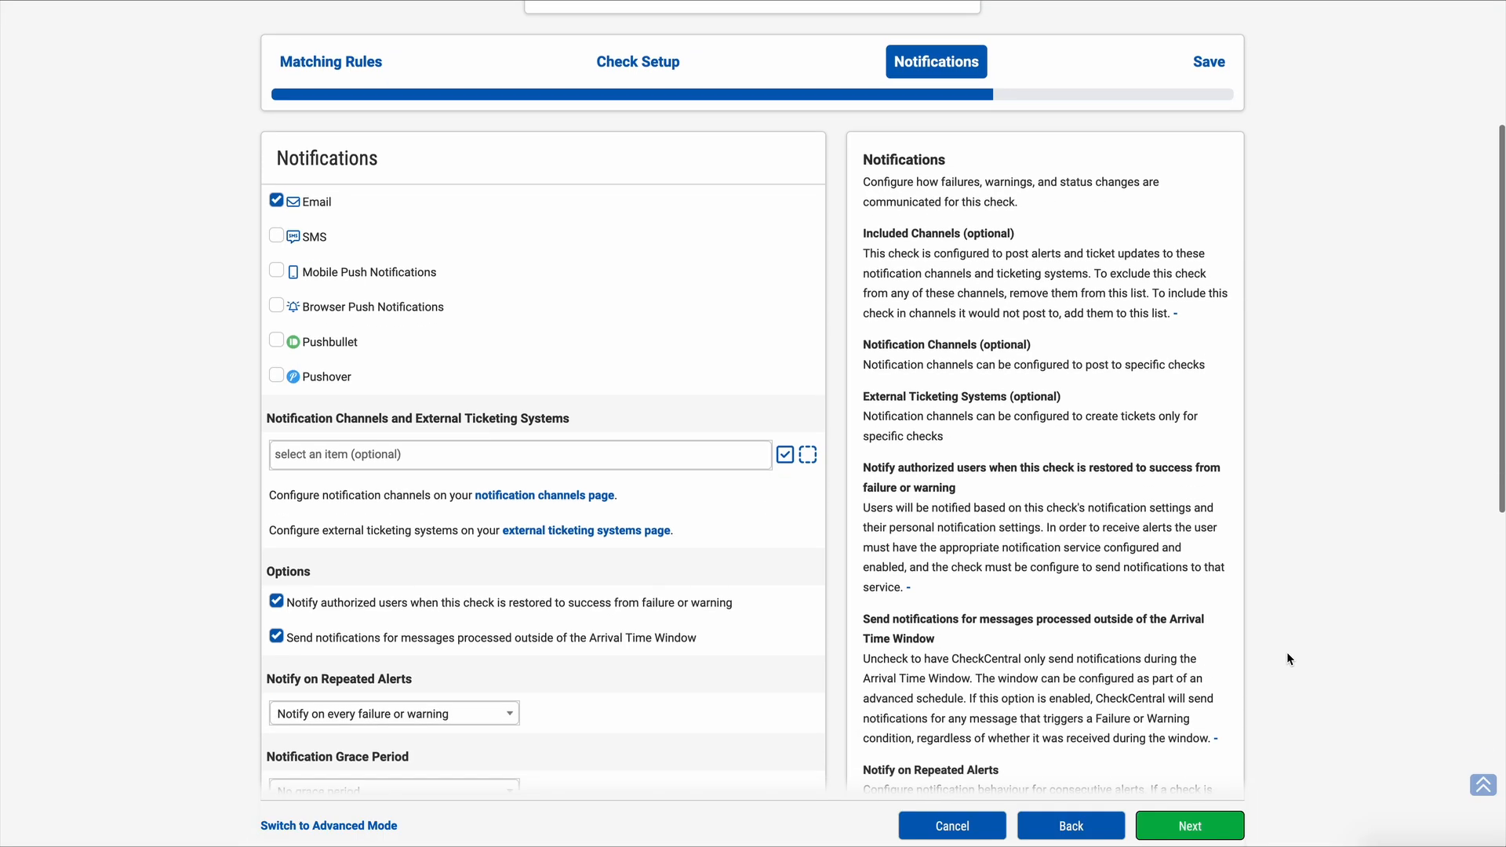
scroll(1287, 657, "down", 1)
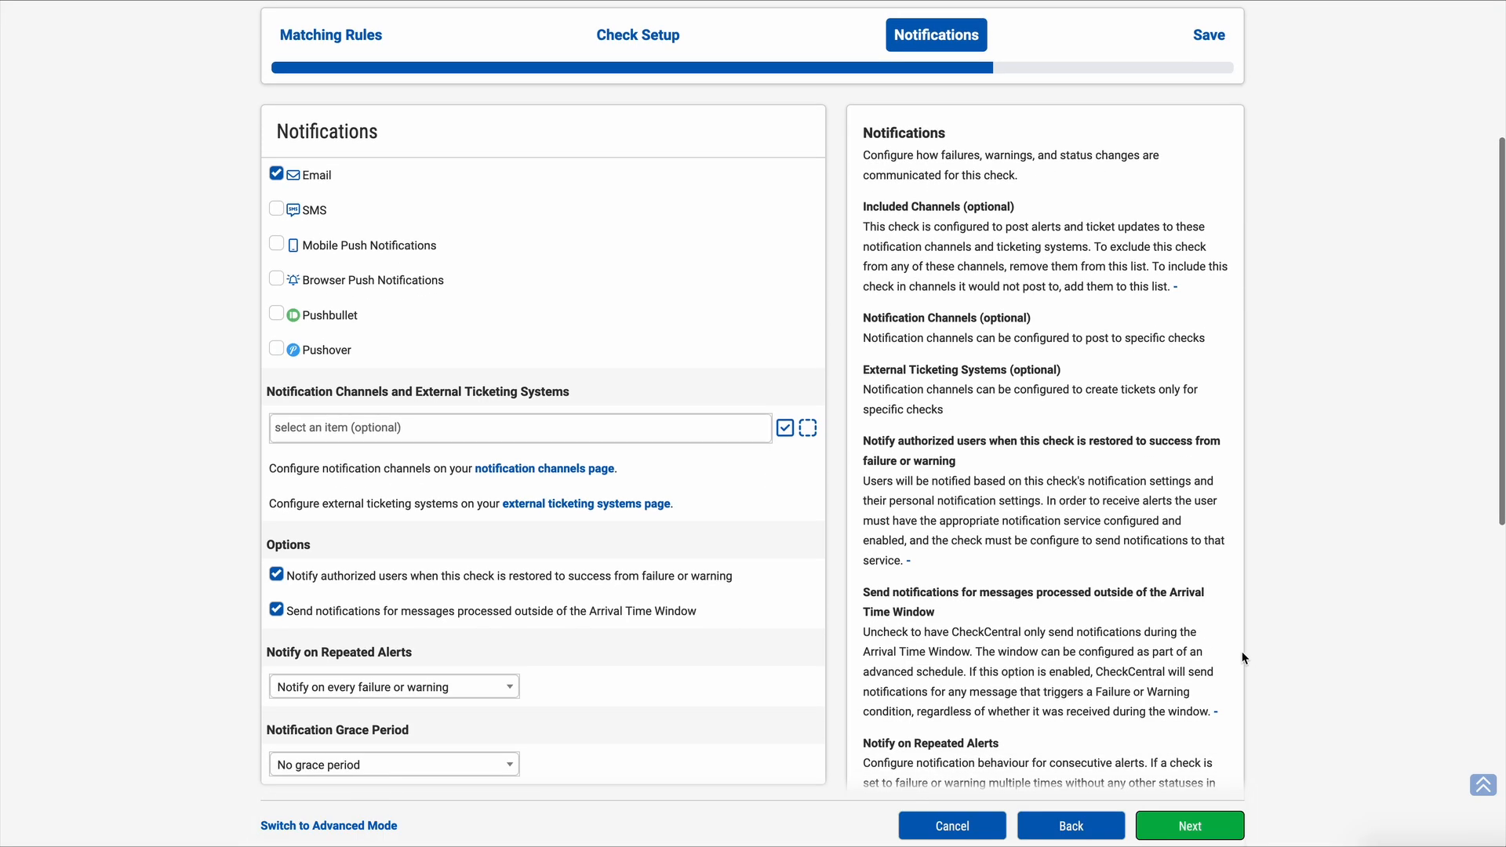
left_click(1189, 826)
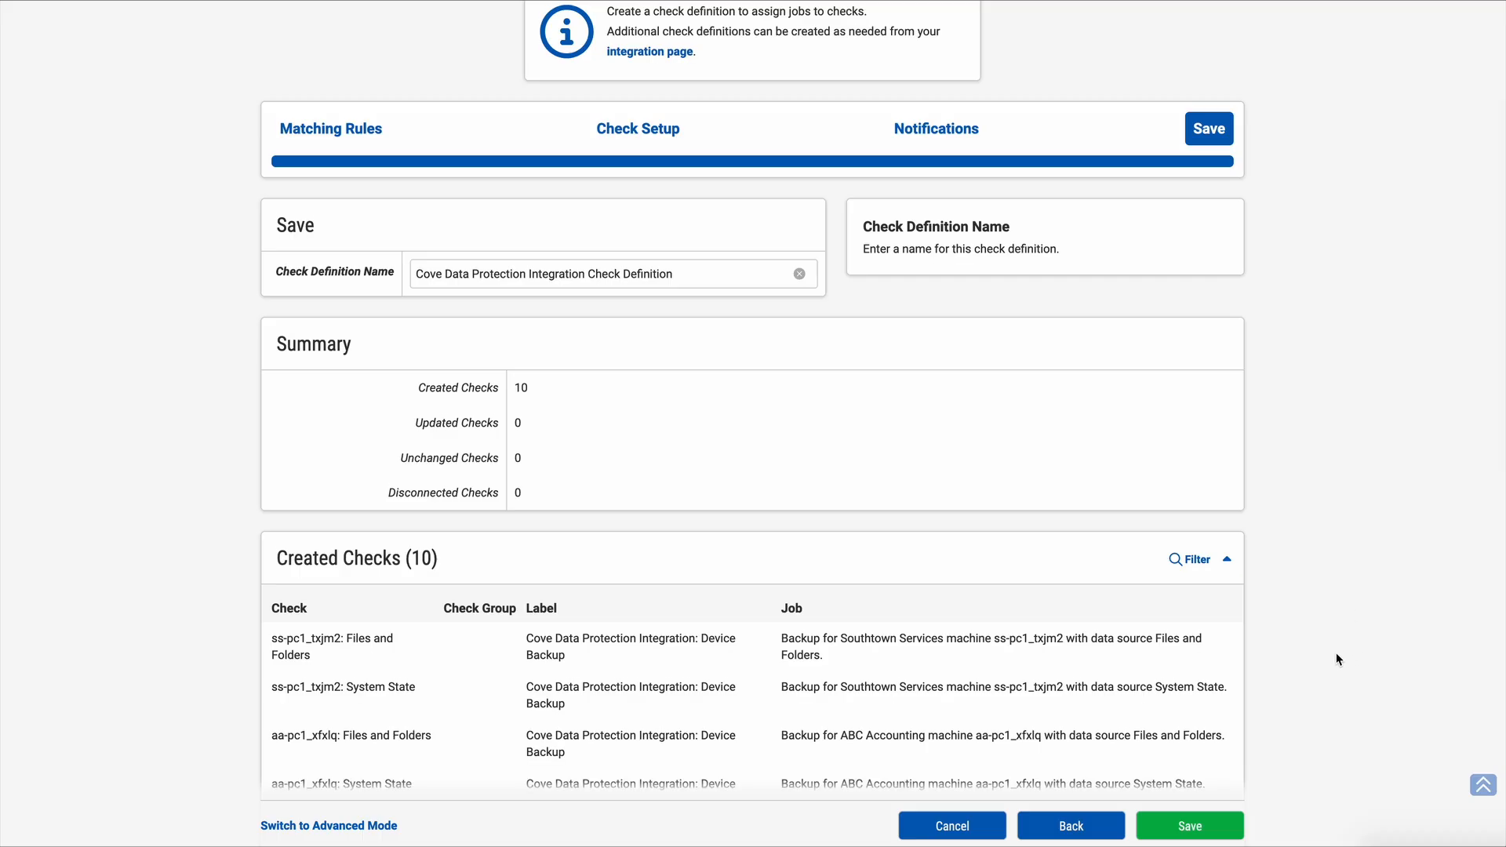
- Review the summary and list of created checks, and save the Cove Data Protection Integration Check Definition
scroll(1336, 654, "down", 3)
scroll(1335, 653, "down", 5)
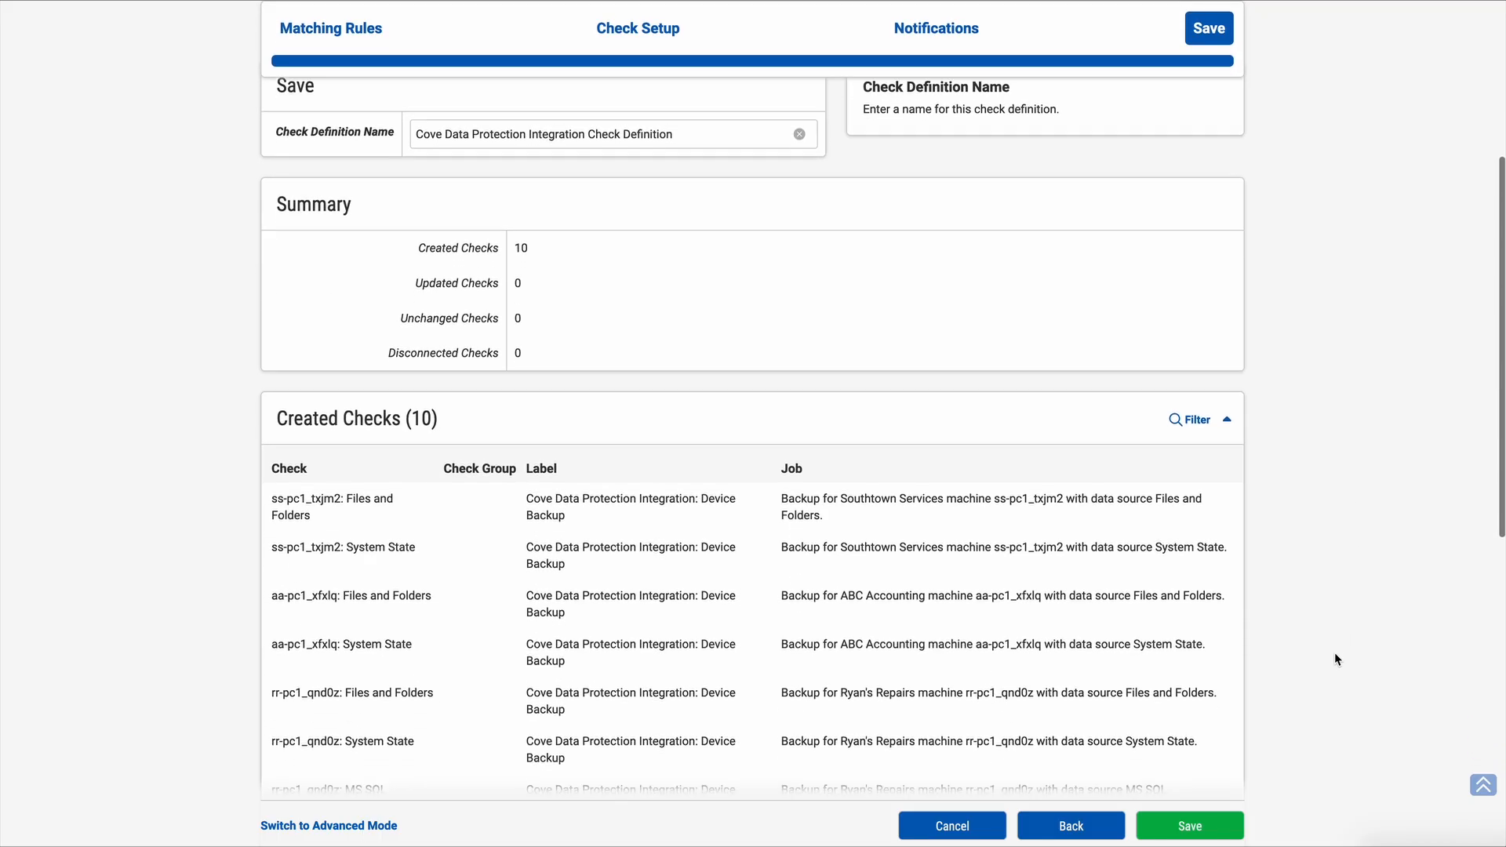
scroll(1325, 665, "down", 4)
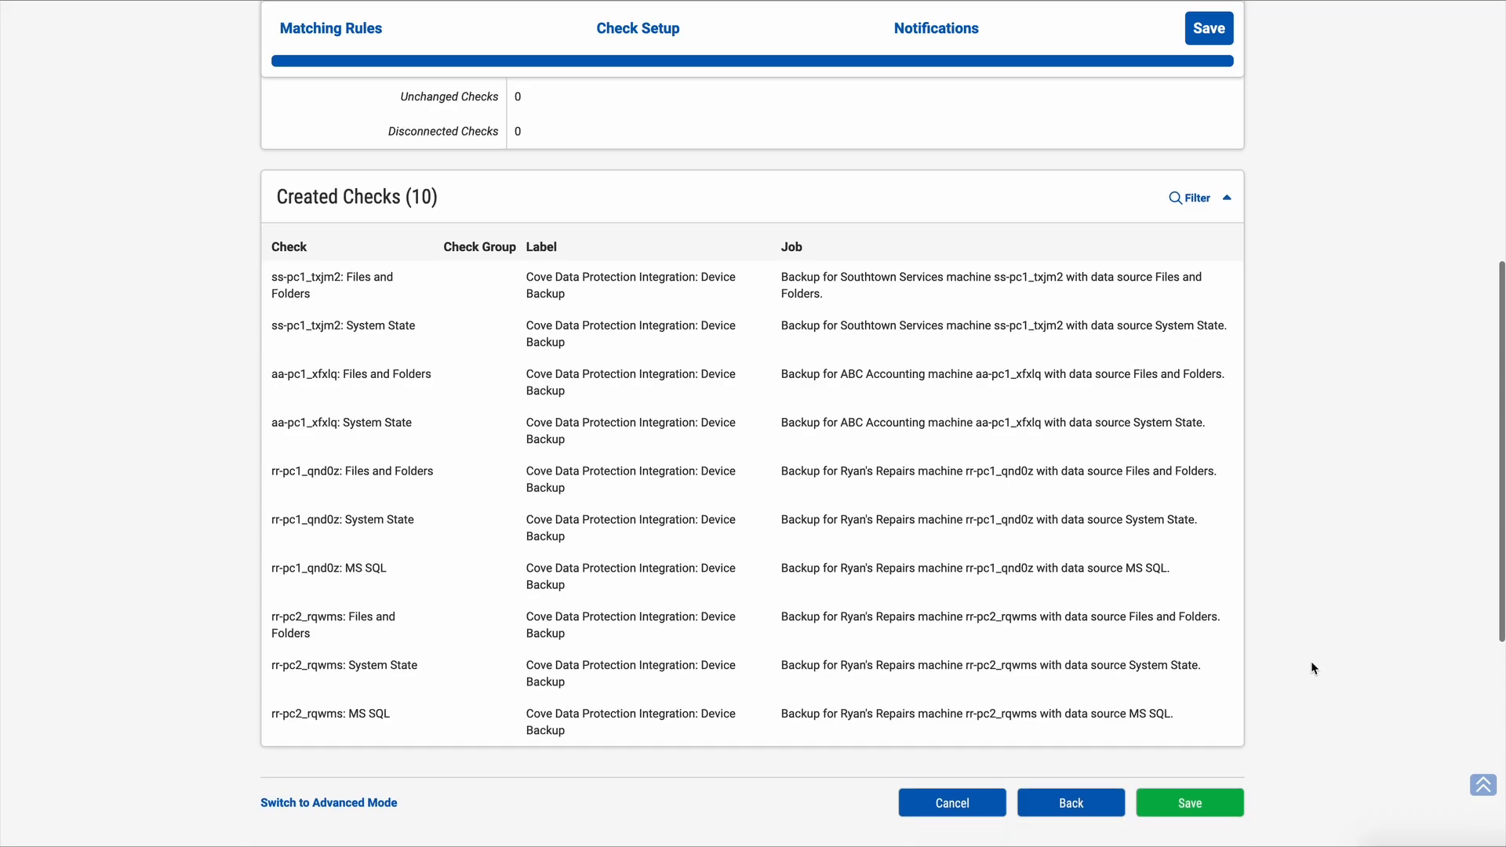
left_click(1191, 807)
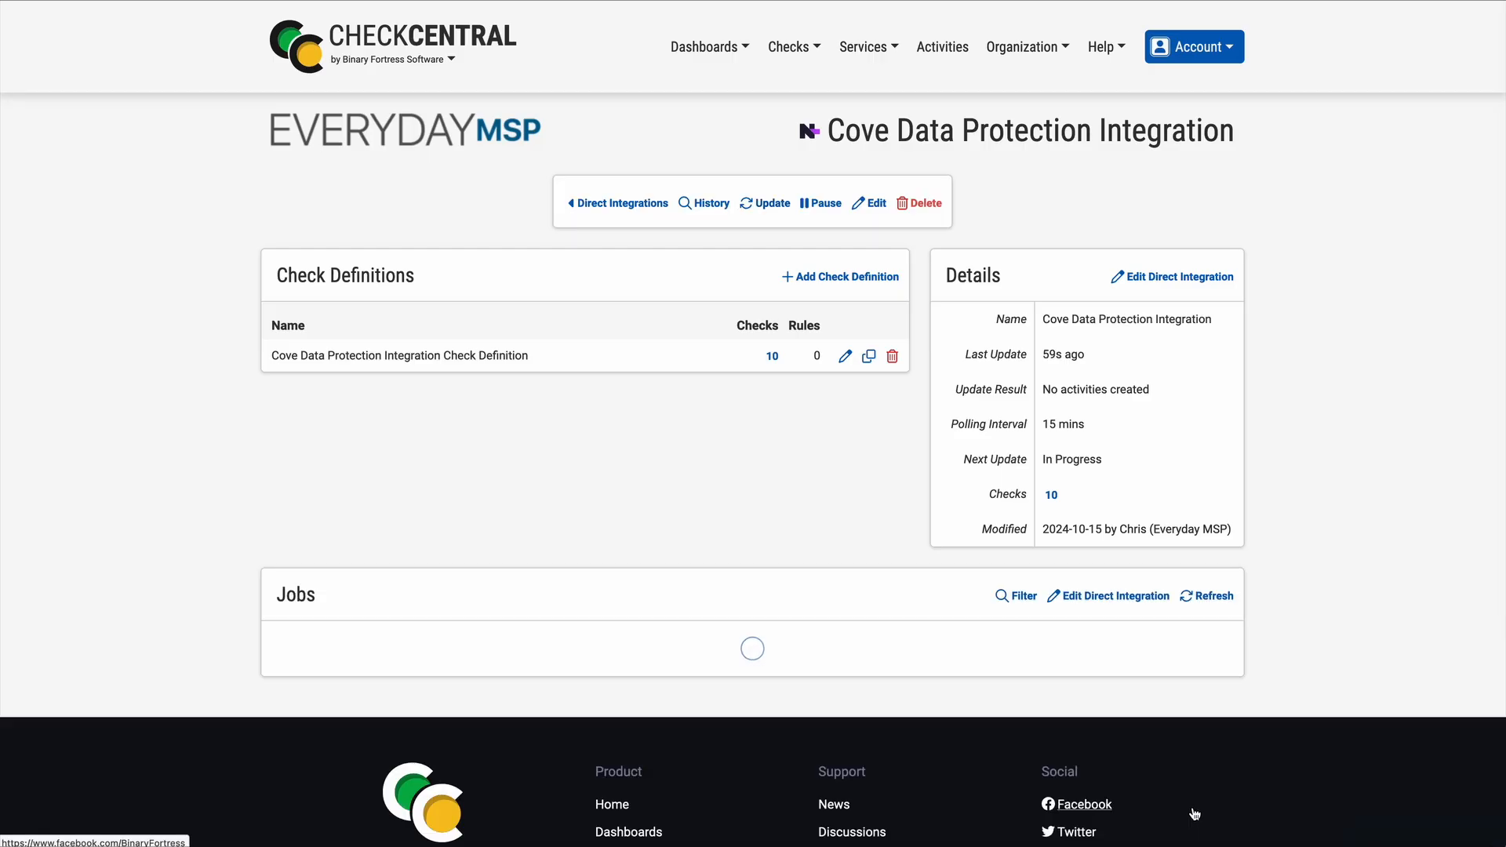
- Review the integration's backup jobs, and view the check definition's checks by group before closing the list
scroll(1346, 679, "down", 3)
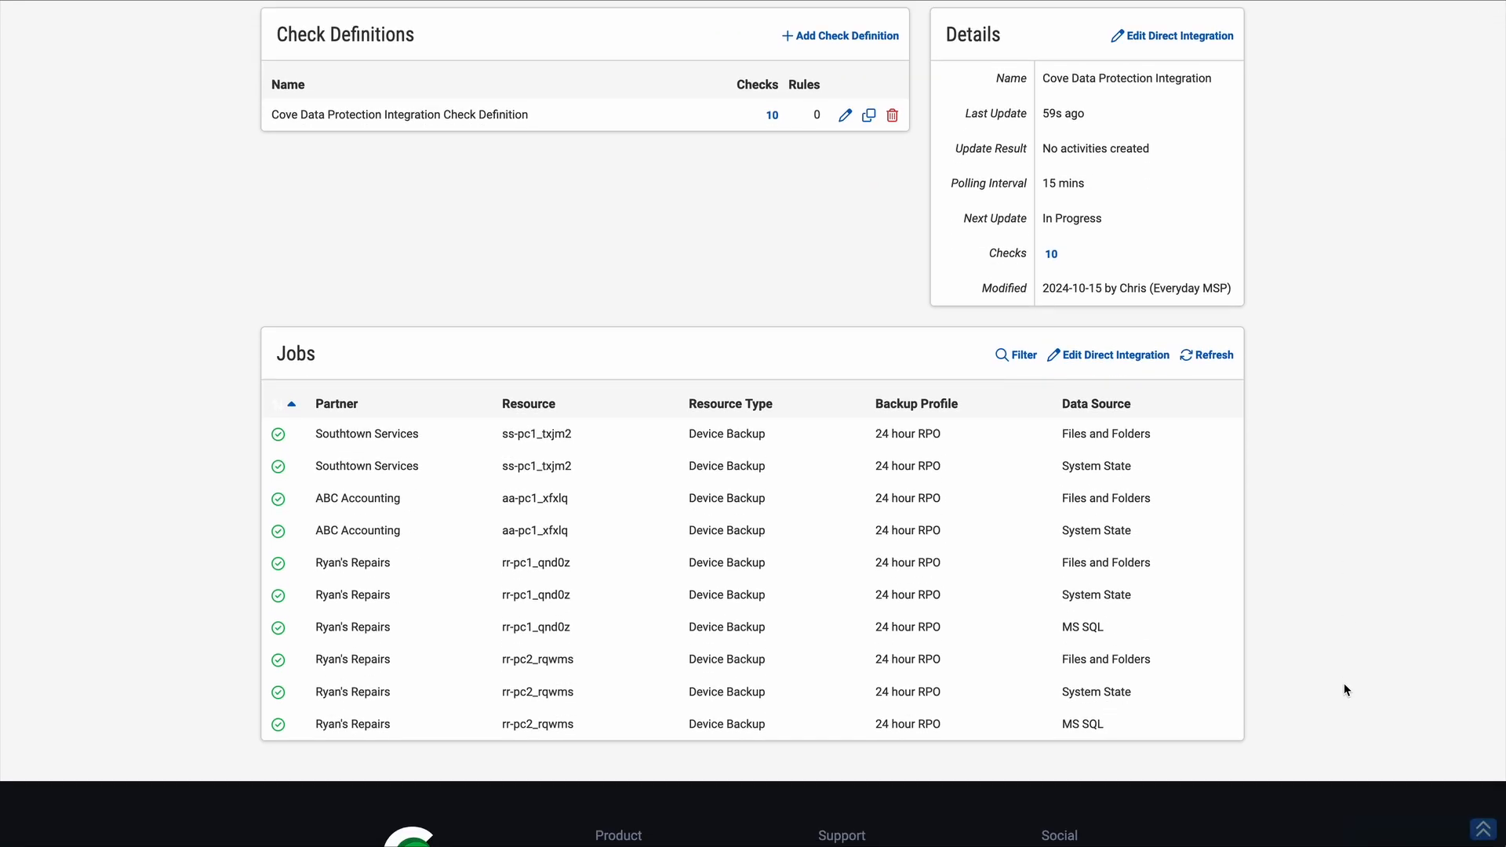
scroll(1344, 684, "up", 1)
scroll(1344, 683, "up", 1)
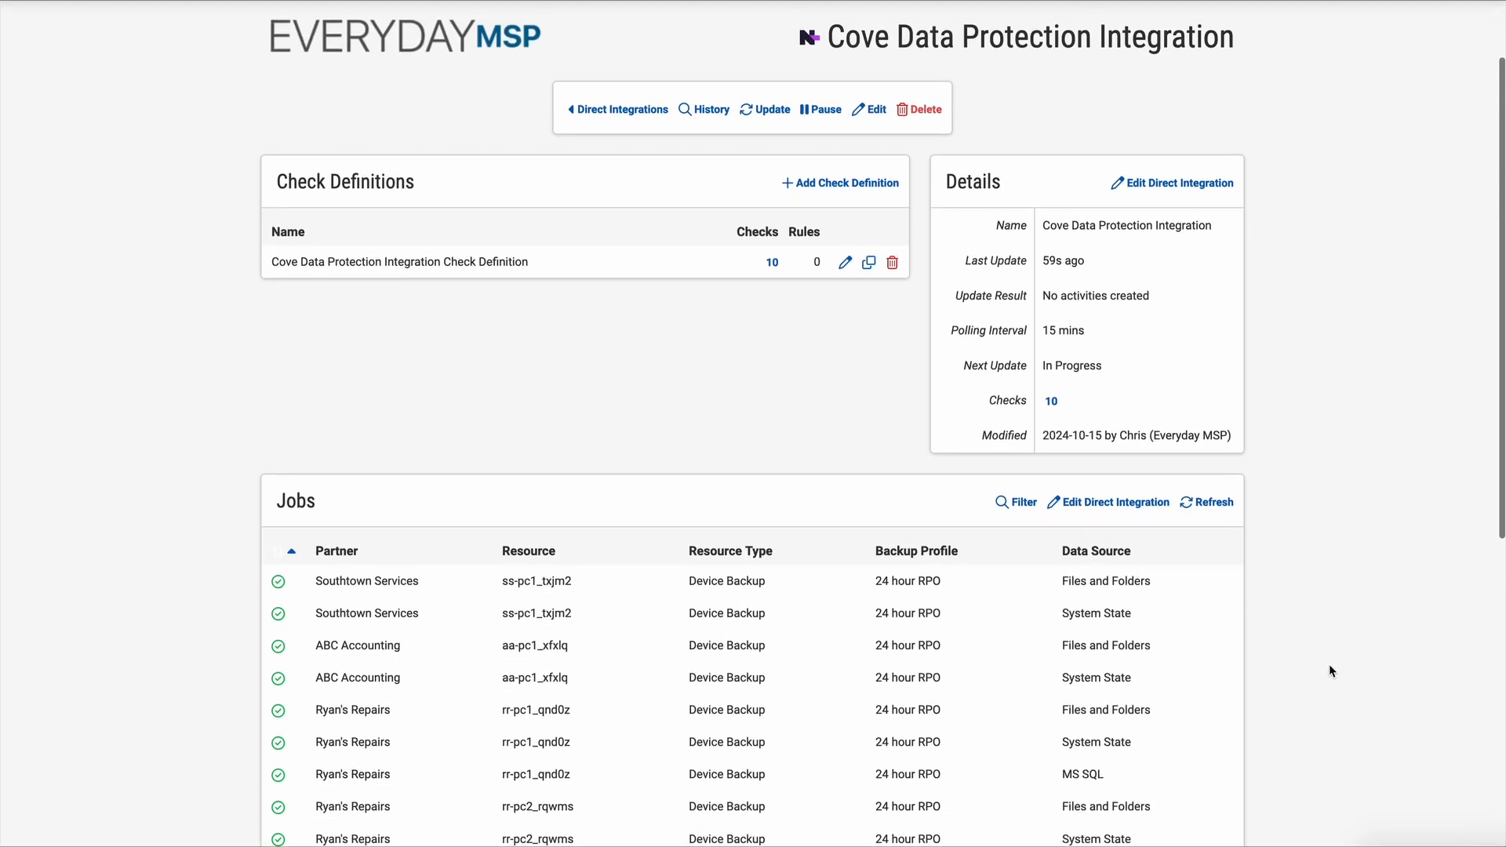
left_click(772, 263)
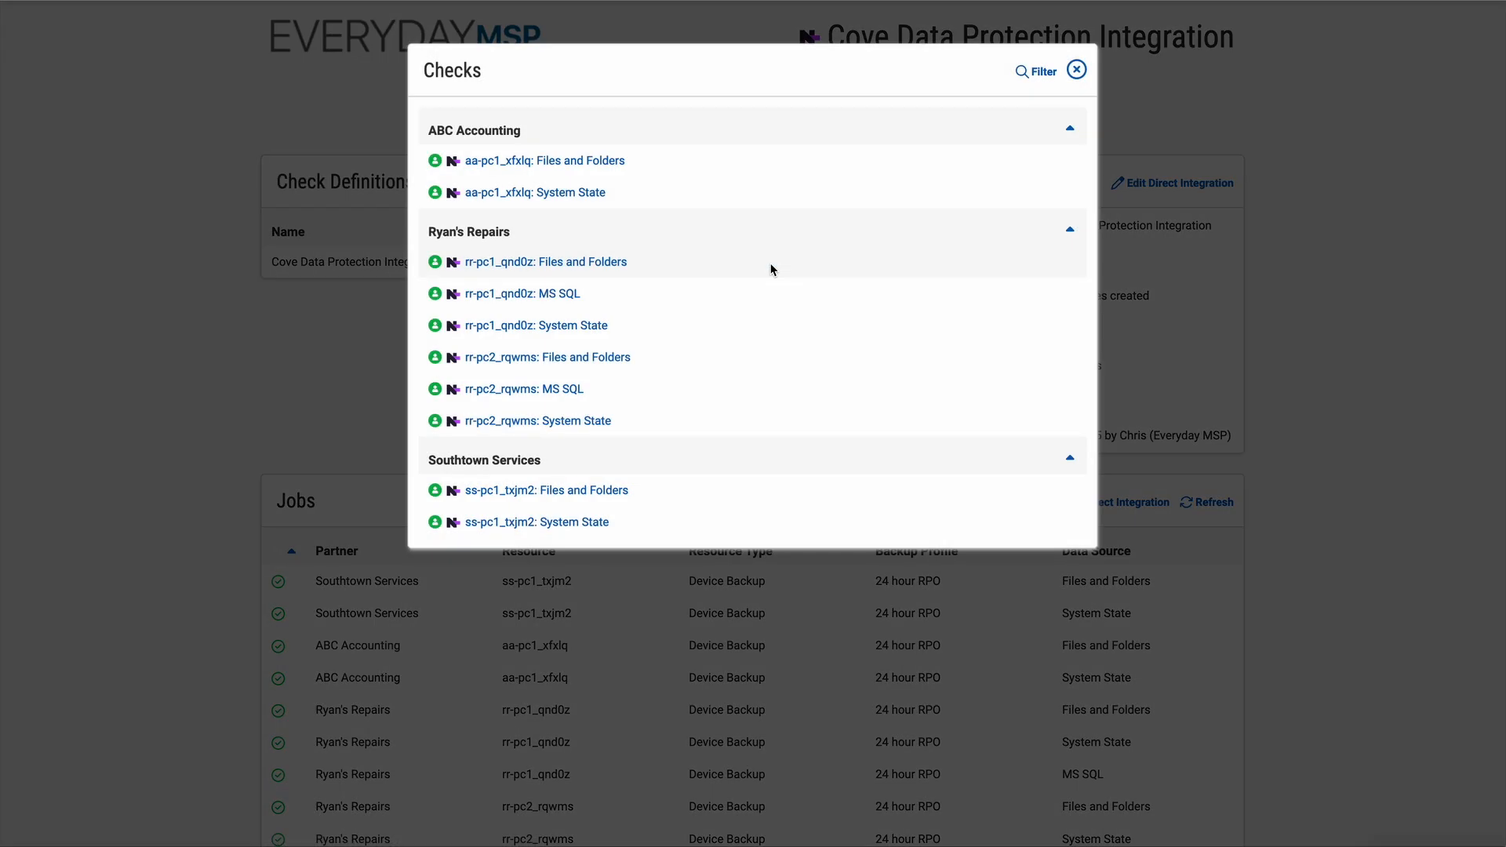
scroll(941, 306, "down", 1)
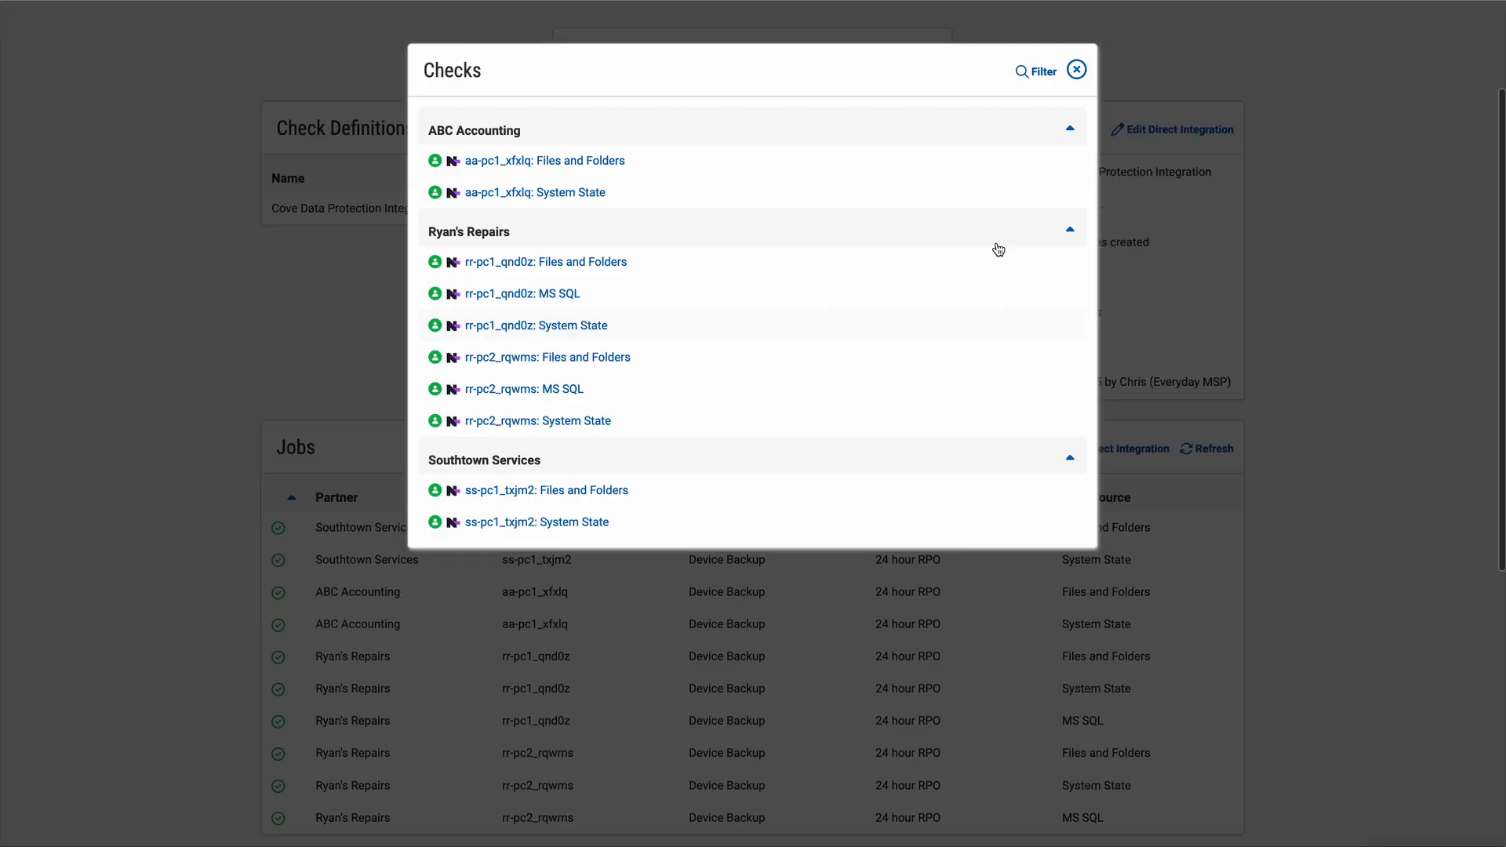
left_click(1077, 72)
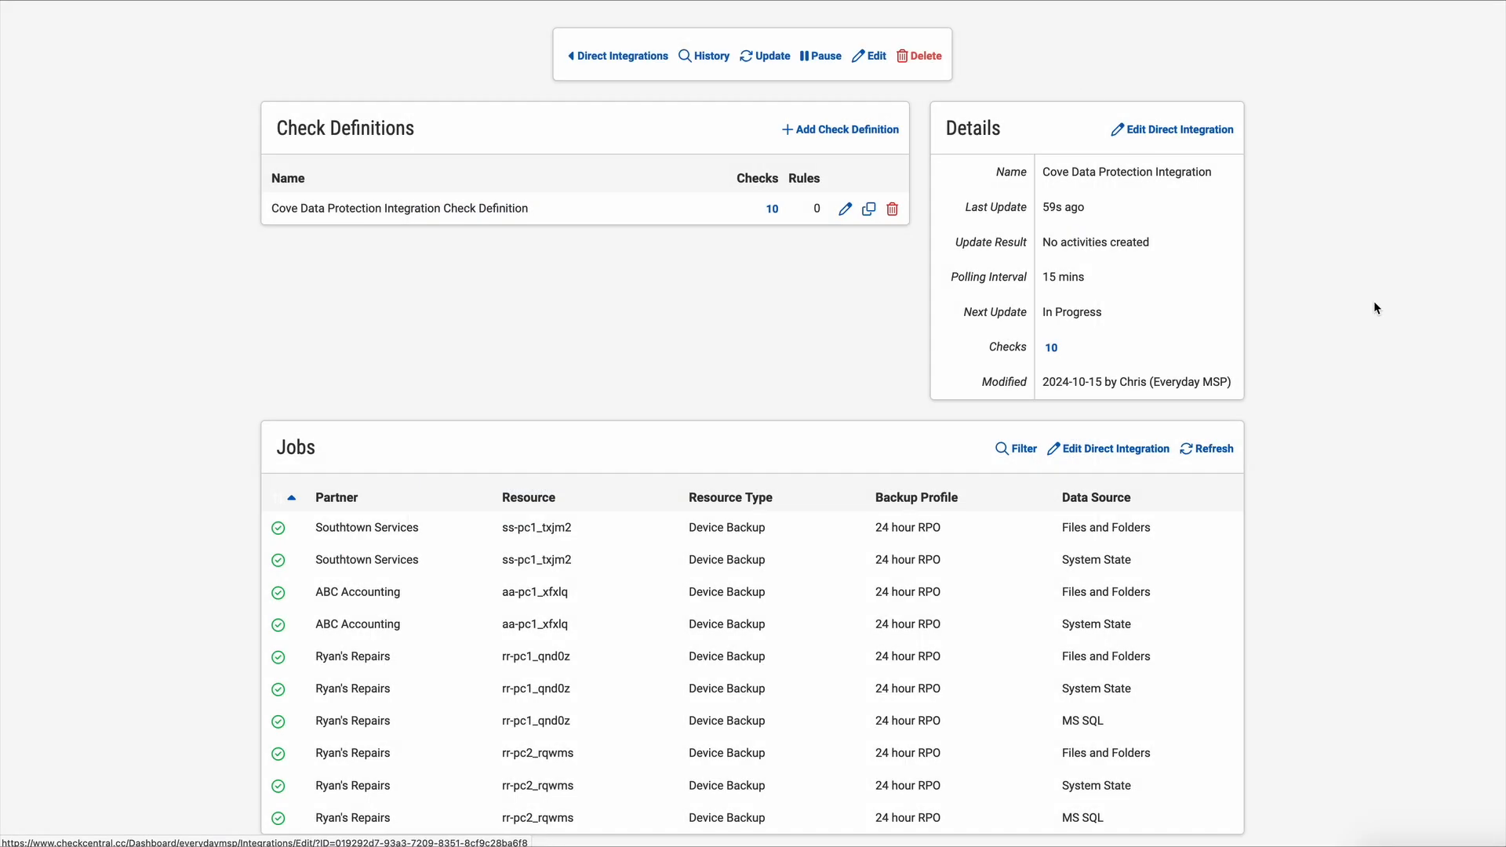
- Initiate a data update for the direct integration, and delete its unconnected check rr-pc2_rqwms: MS SQL
scroll(1380, 314, "up", 2)
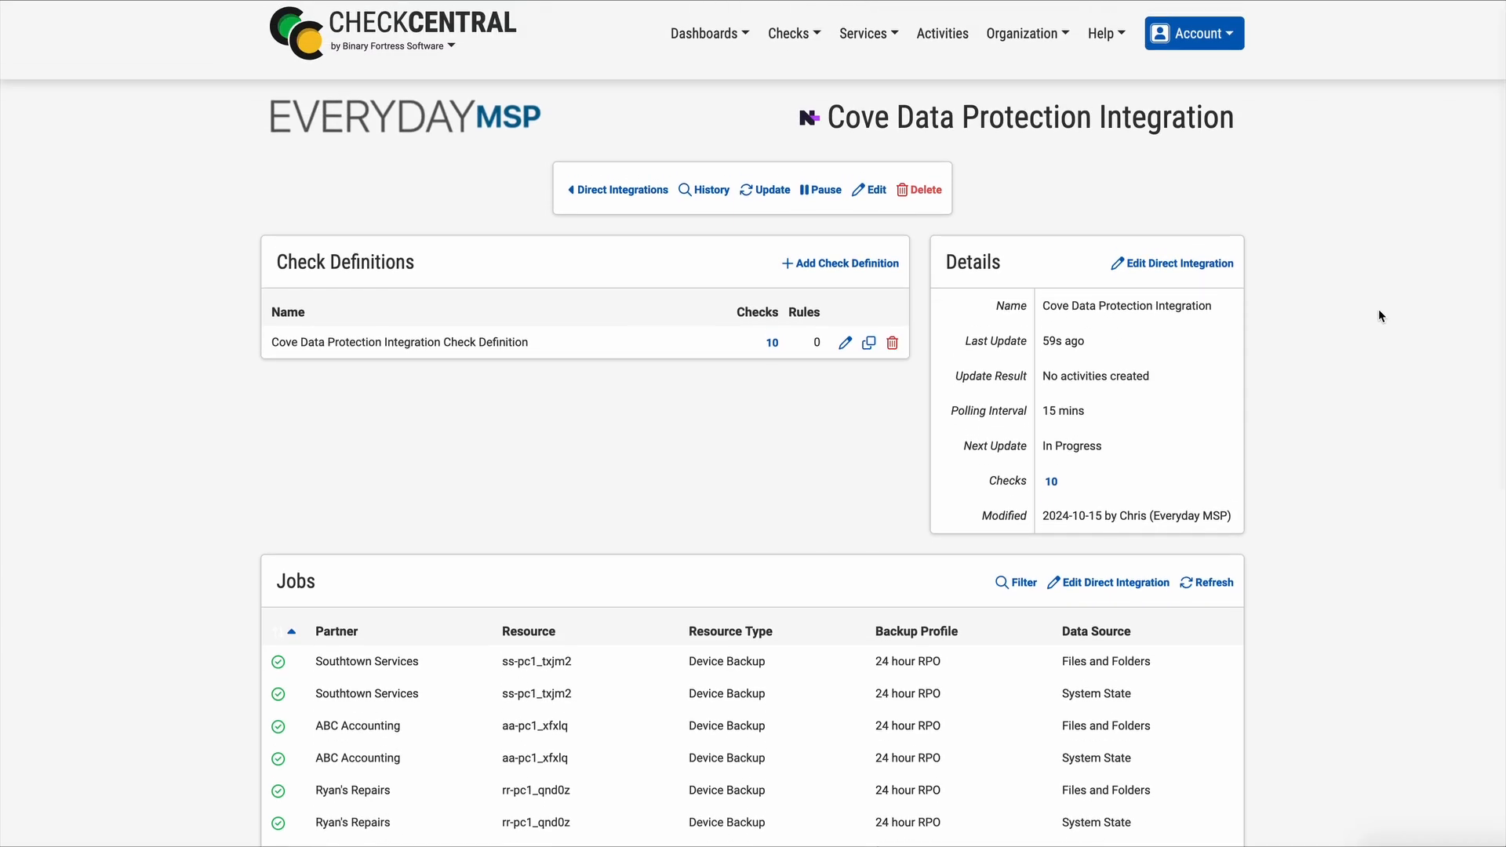
scroll(1380, 315, "up", 1)
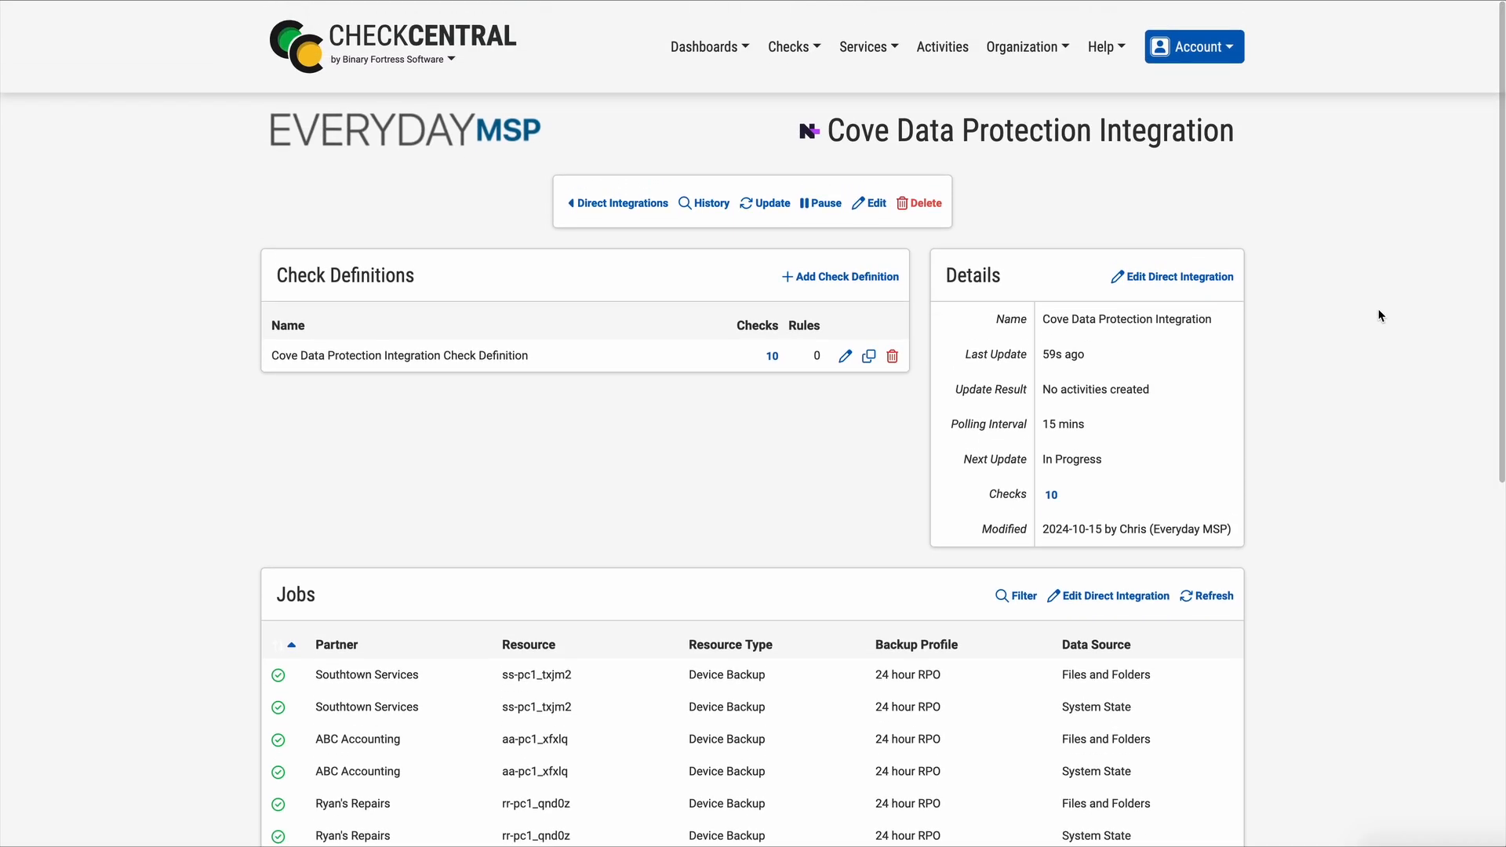
left_click(773, 205)
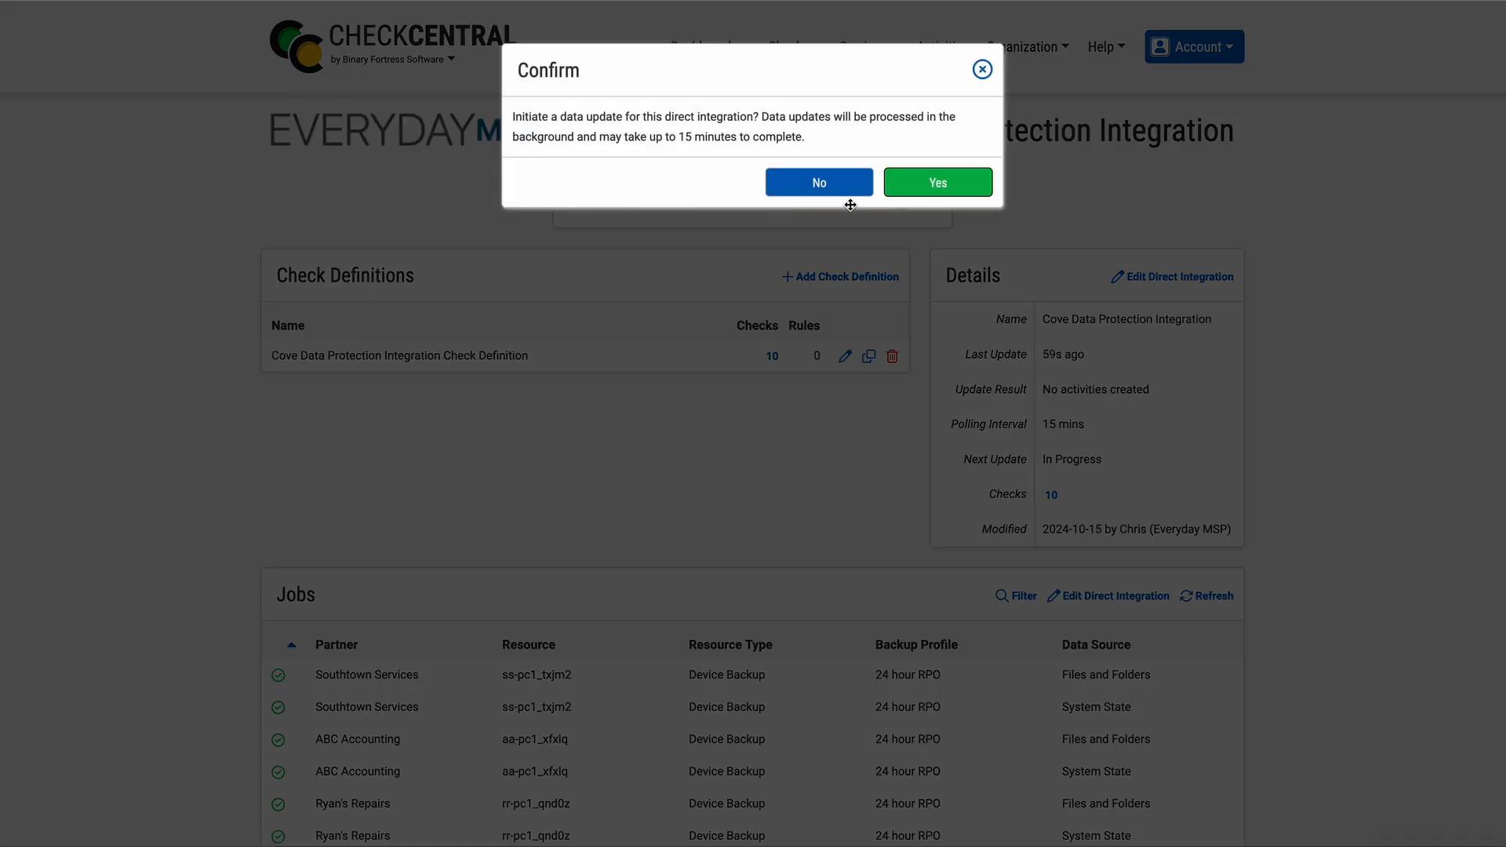
left_click(957, 191)
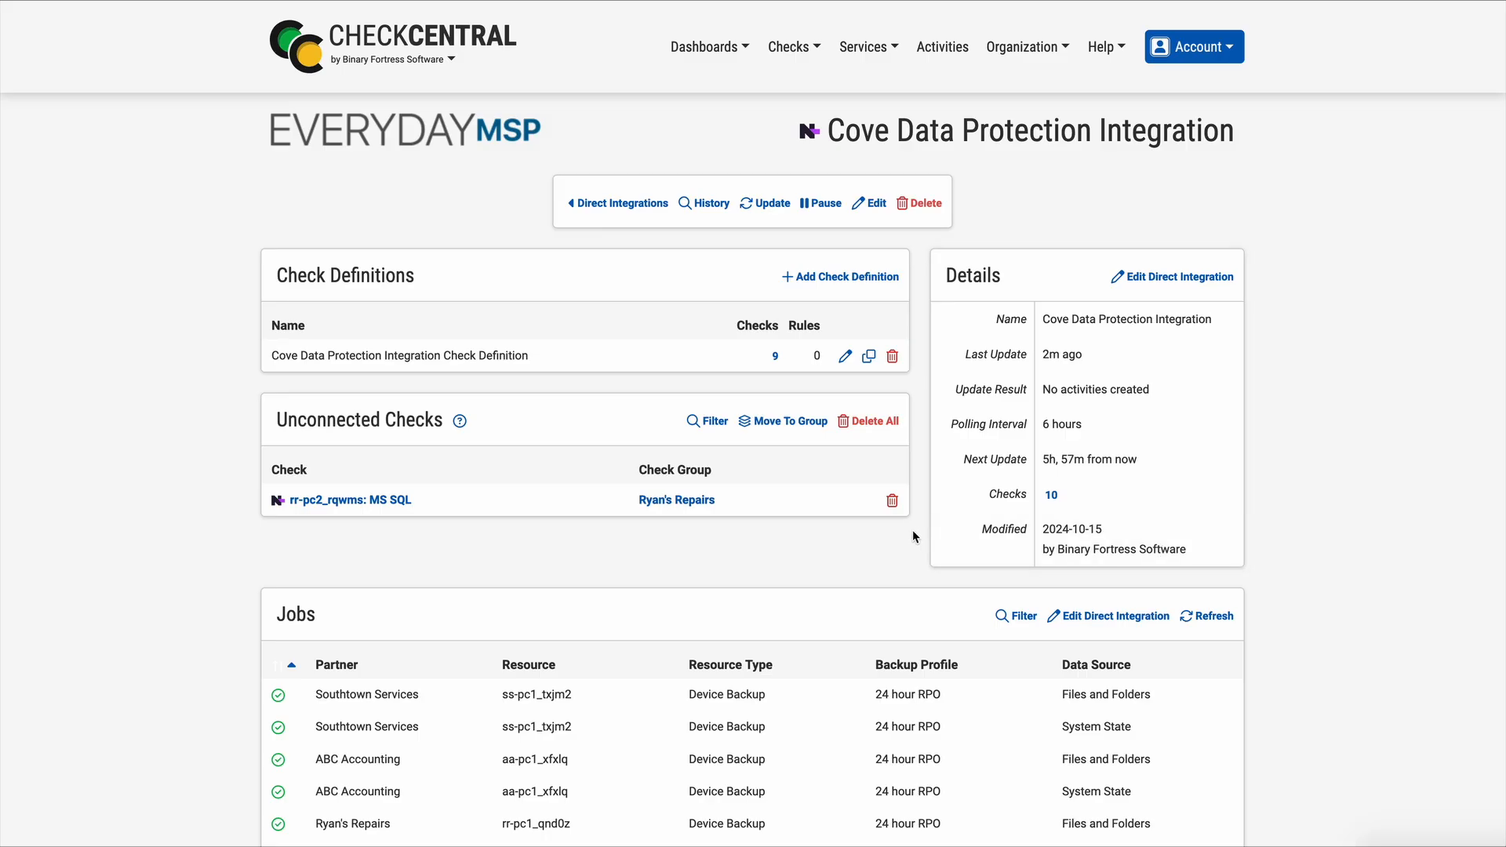
left_click(893, 502)
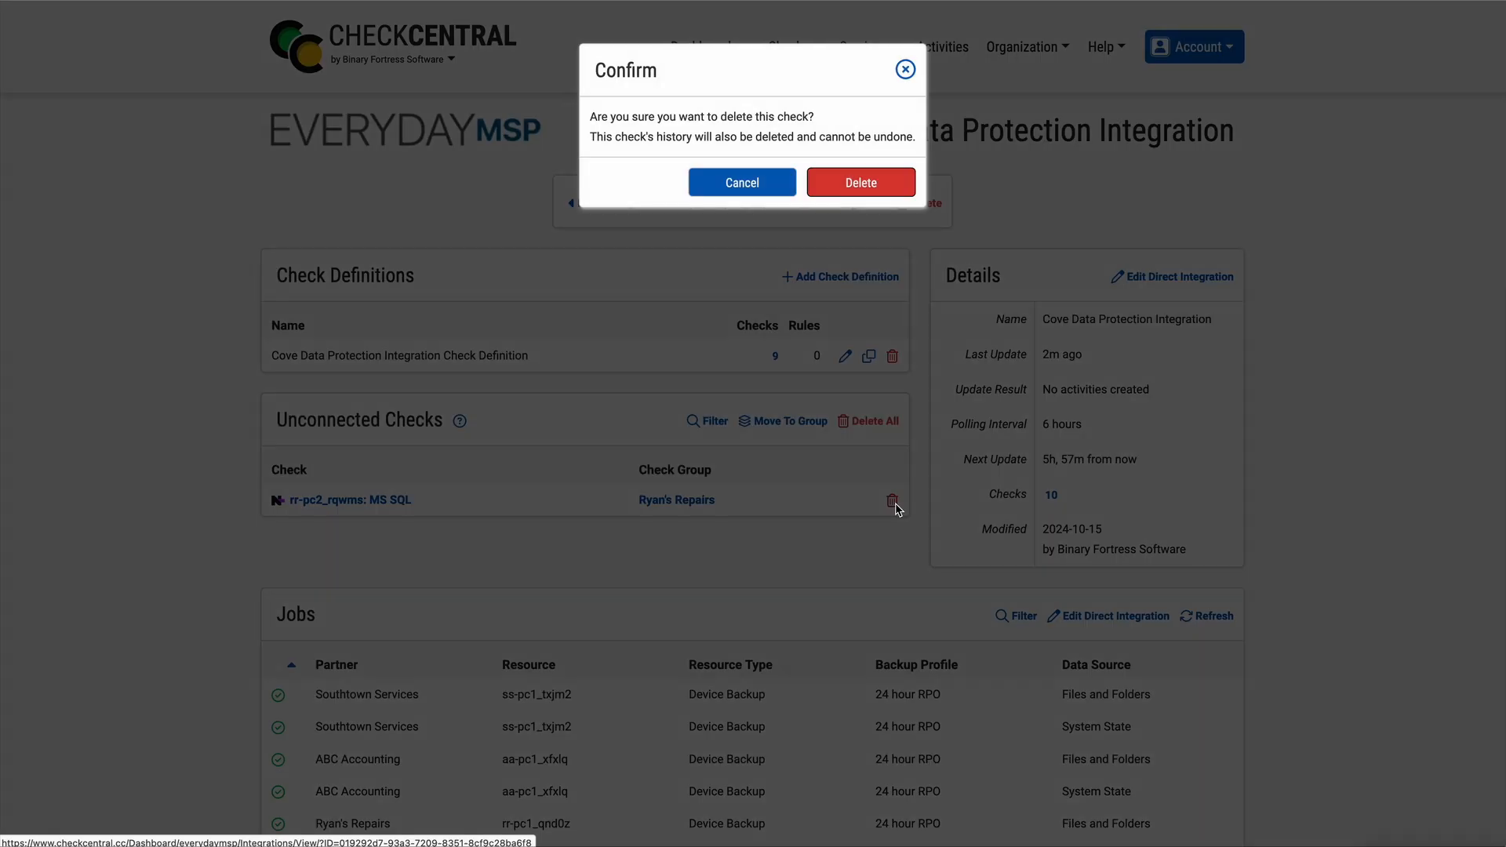
left_click(860, 184)
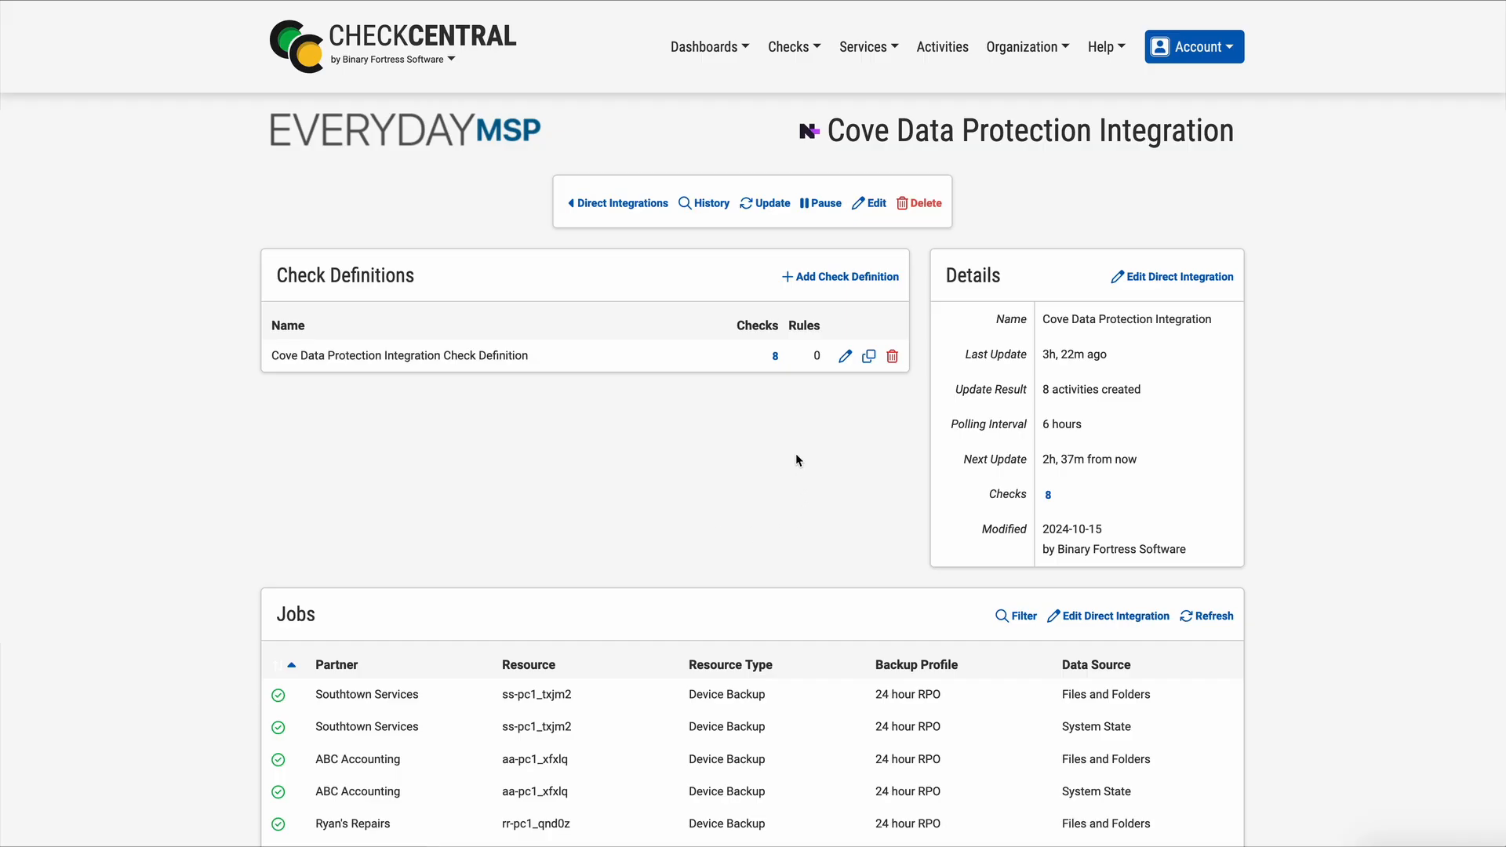
- From the check definition's checks, open rr-pc1_qnd0z: Files and Folders and read its latest success activity message
left_click(774, 356)
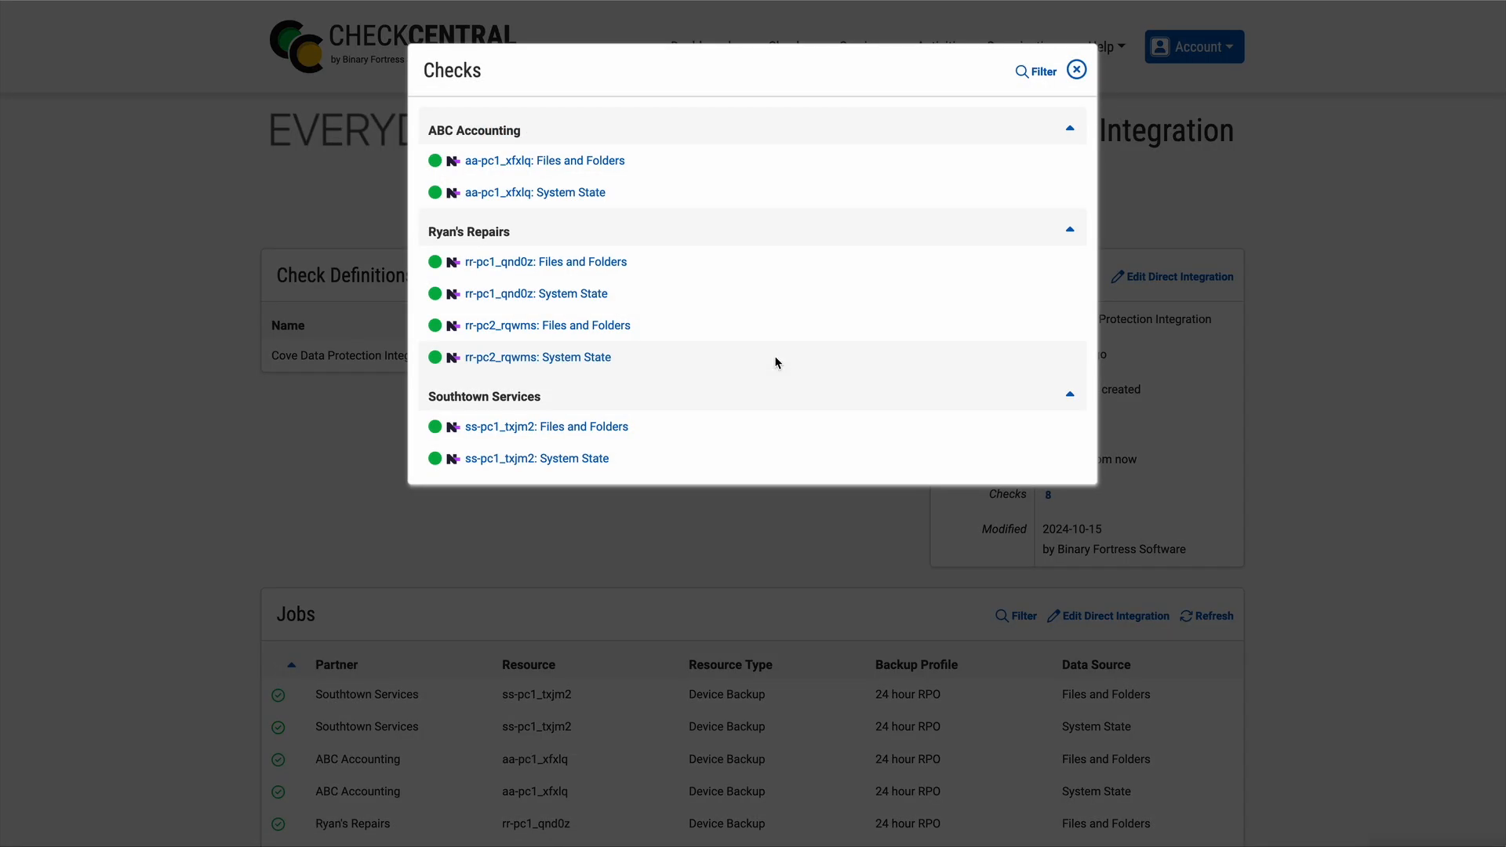
left_click(610, 264)
scroll(665, 376, "down", 2)
scroll(666, 374, "down", 5)
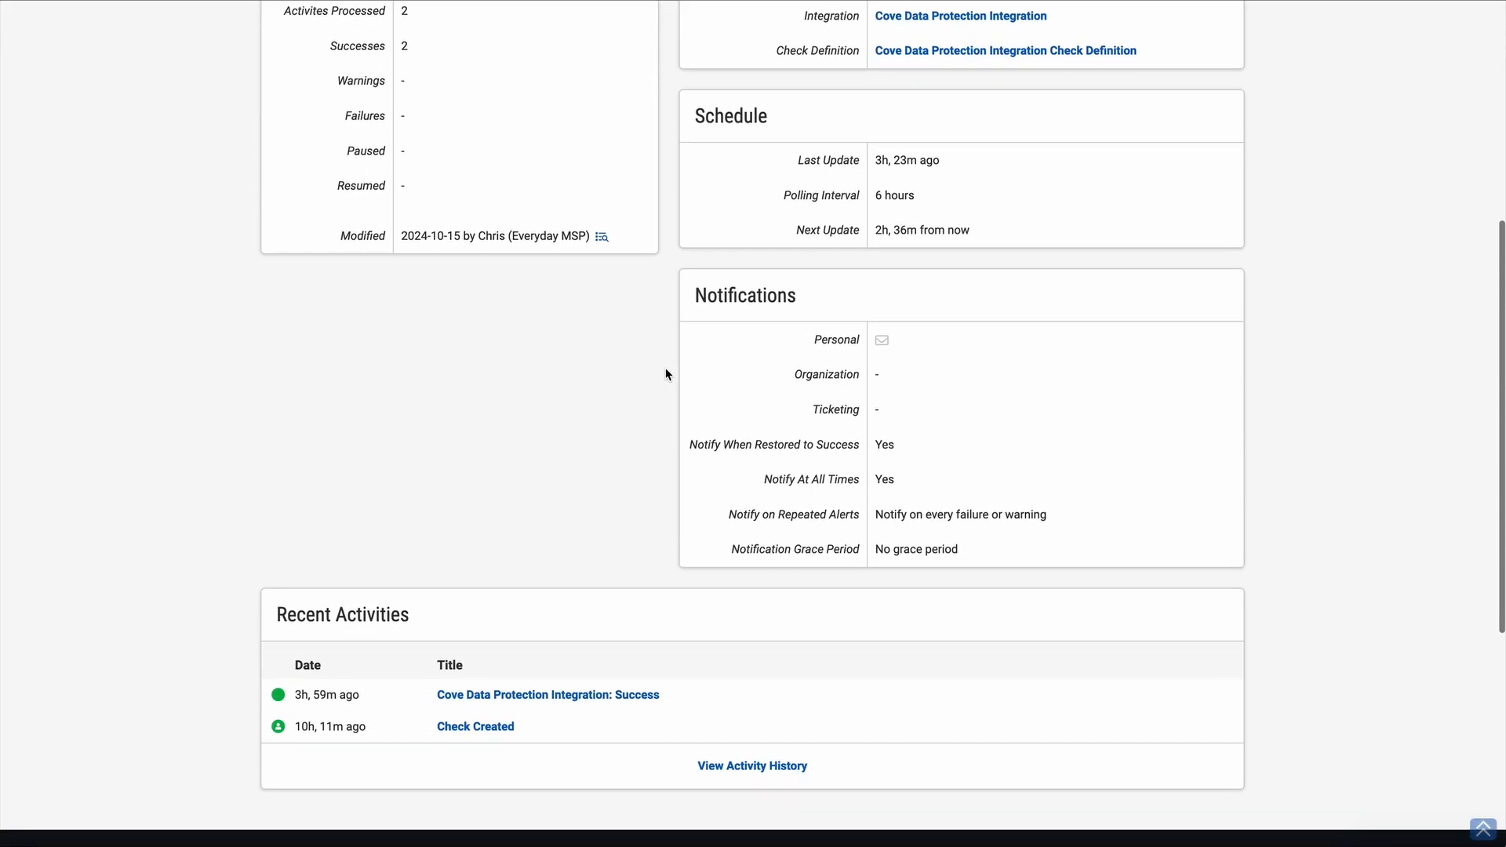
left_click(638, 694)
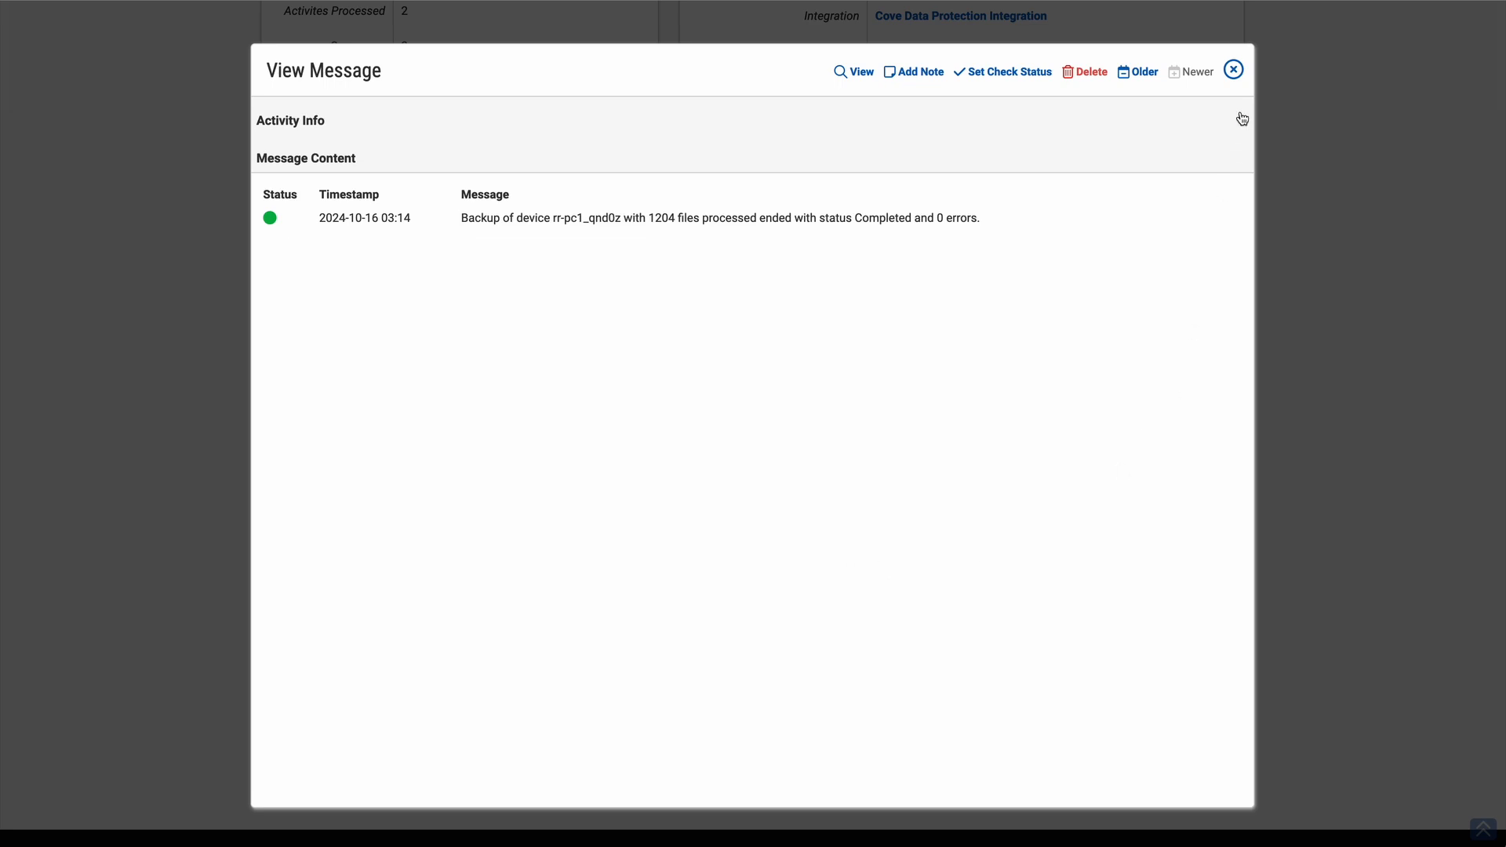
left_click(1233, 69)
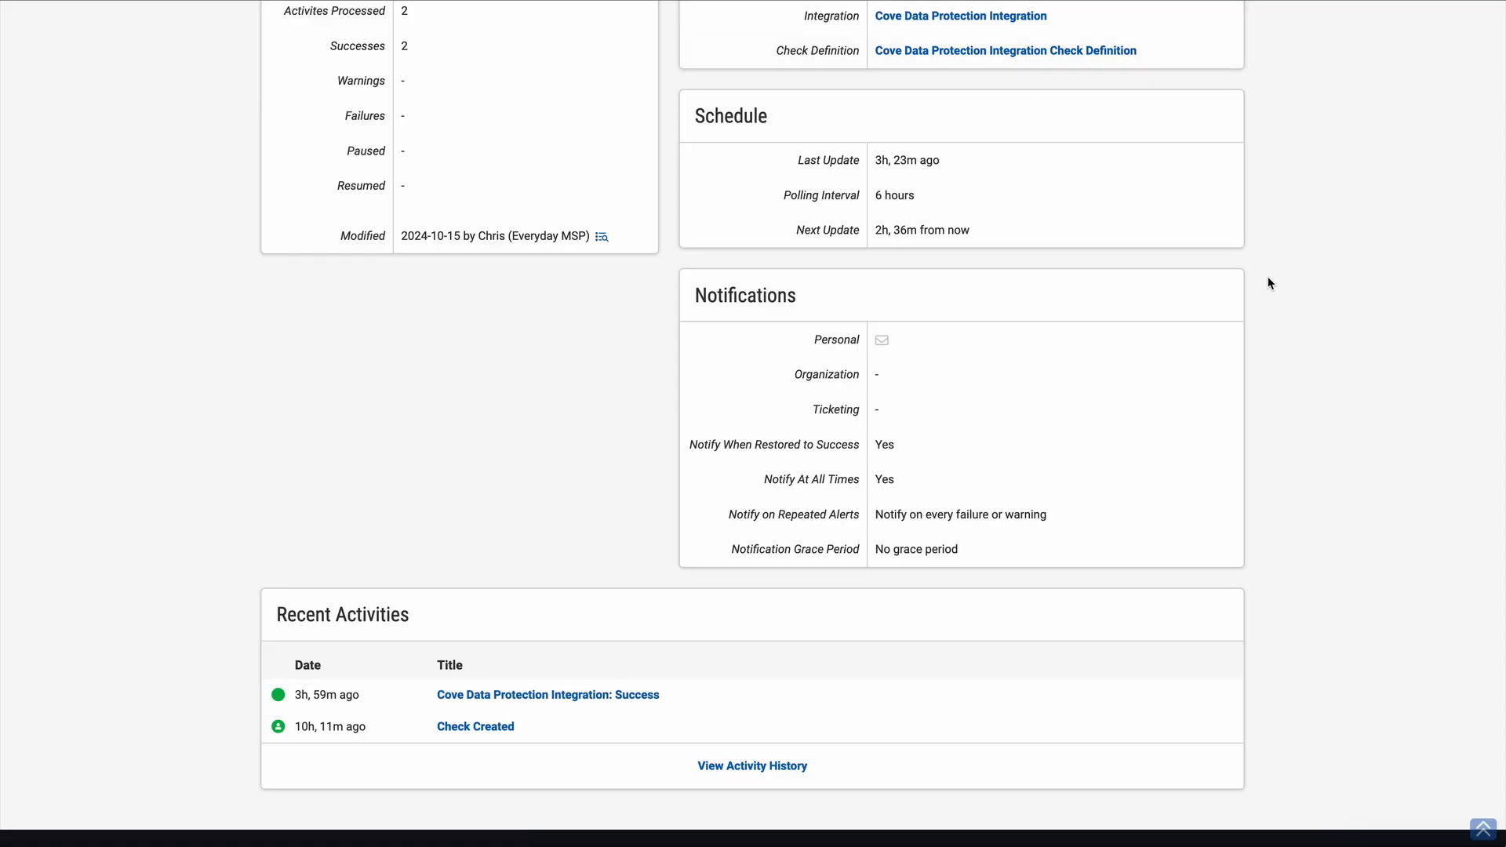
- Return from the check's details to the Everyday MSP organization dashboard
scroll(1268, 281, "up", 3)
scroll(1268, 282, "up", 2)
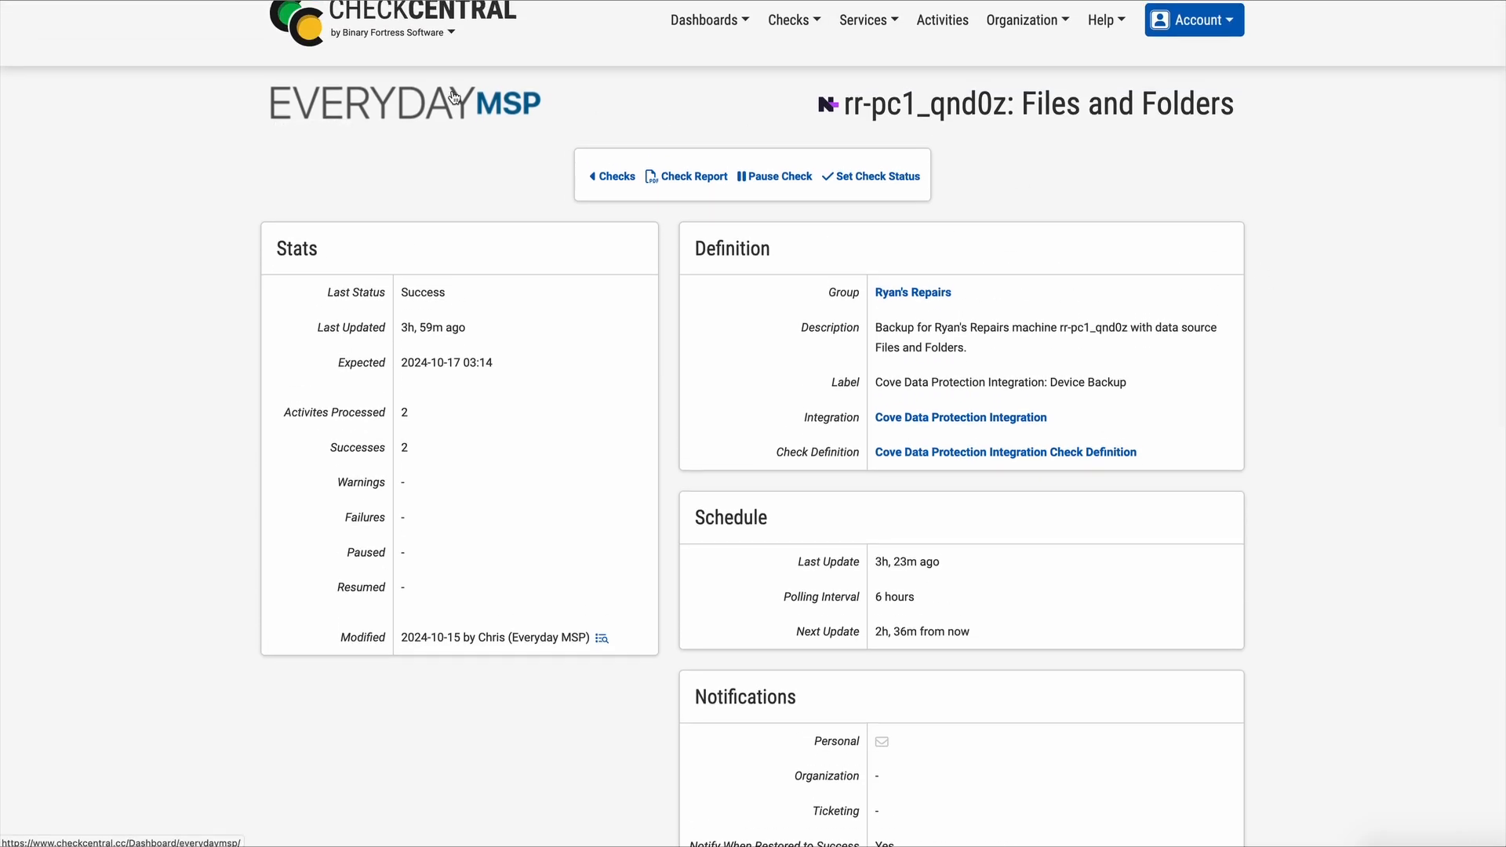
left_click(454, 97)
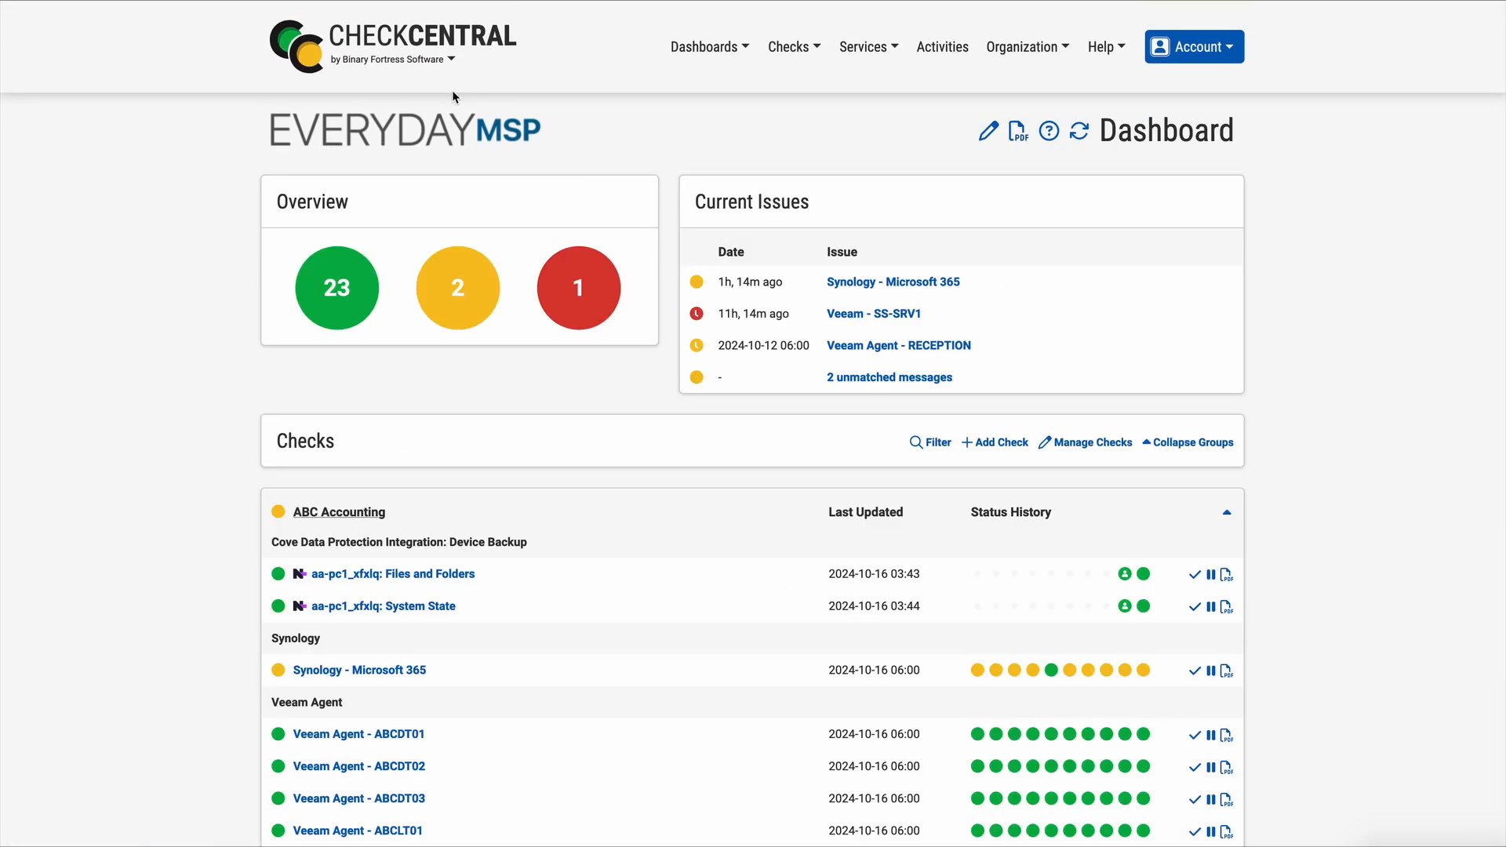